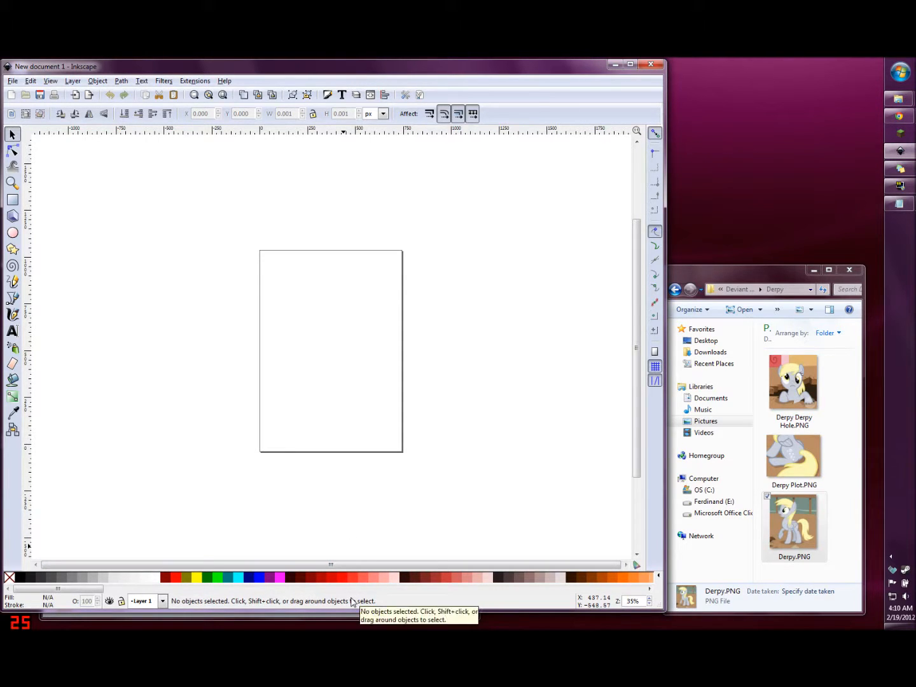
Bring up the Inkscape palettes folder to look over its .gpl files, and return to the drawing
click(354, 617)
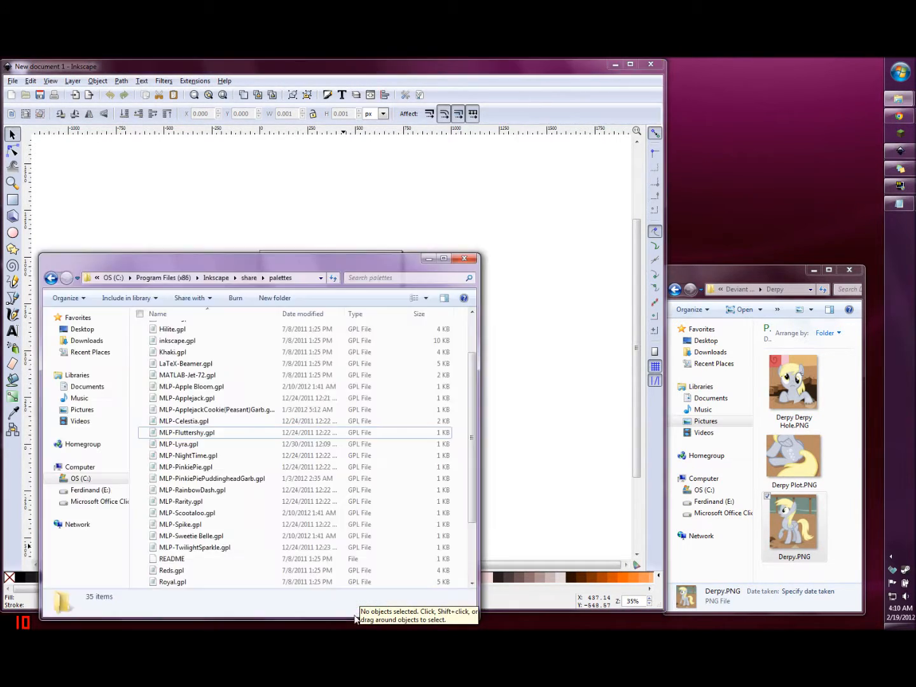
drag(325, 261, 446, 202)
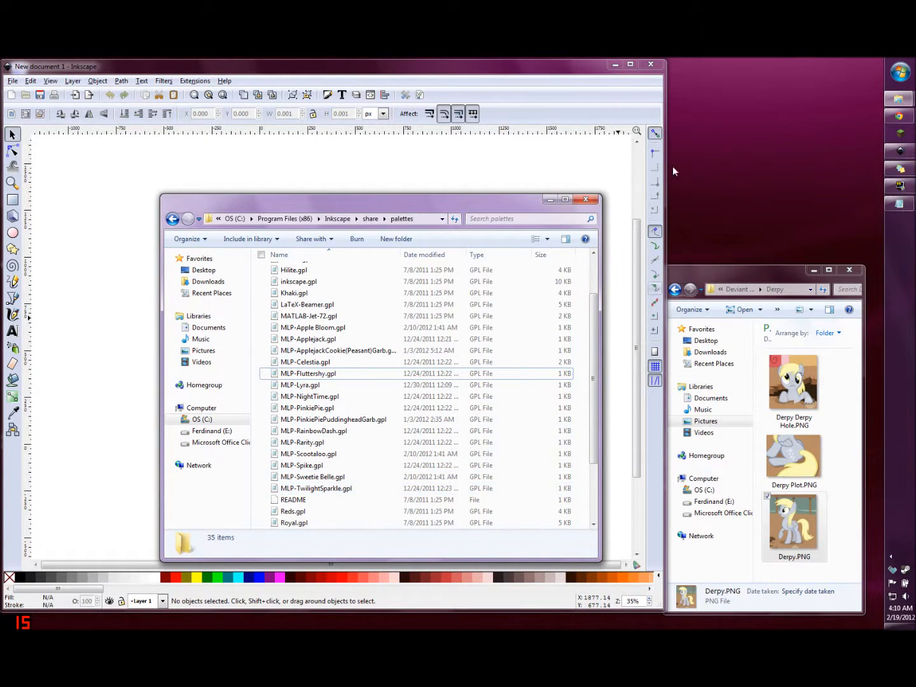
click(571, 84)
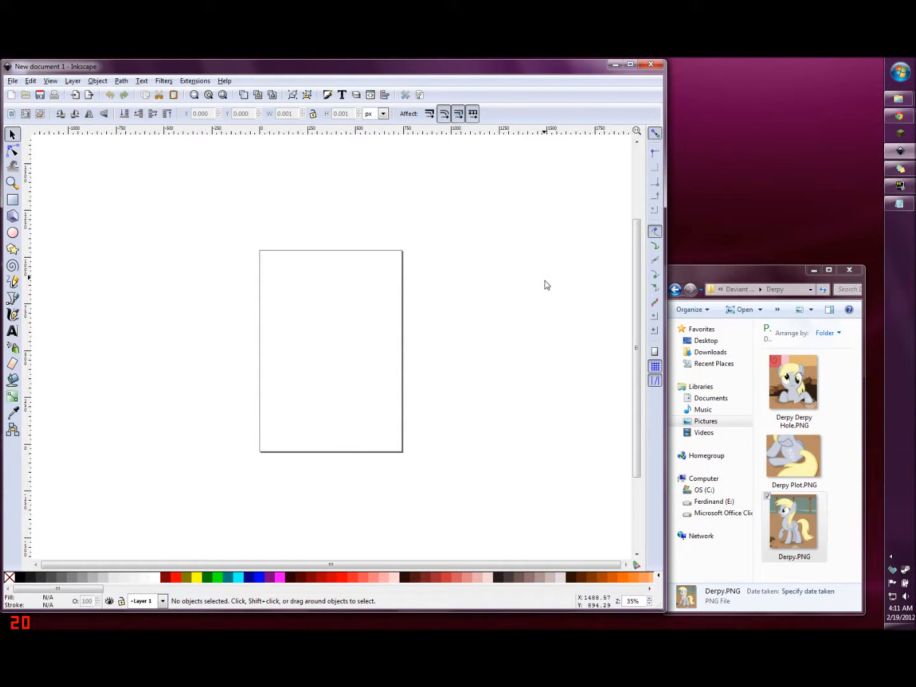
Open the Swatches and Fill and Stroke dialogs, dock Swatches above Fill and Stroke, and make it taller
key(ctrl+shift+w)
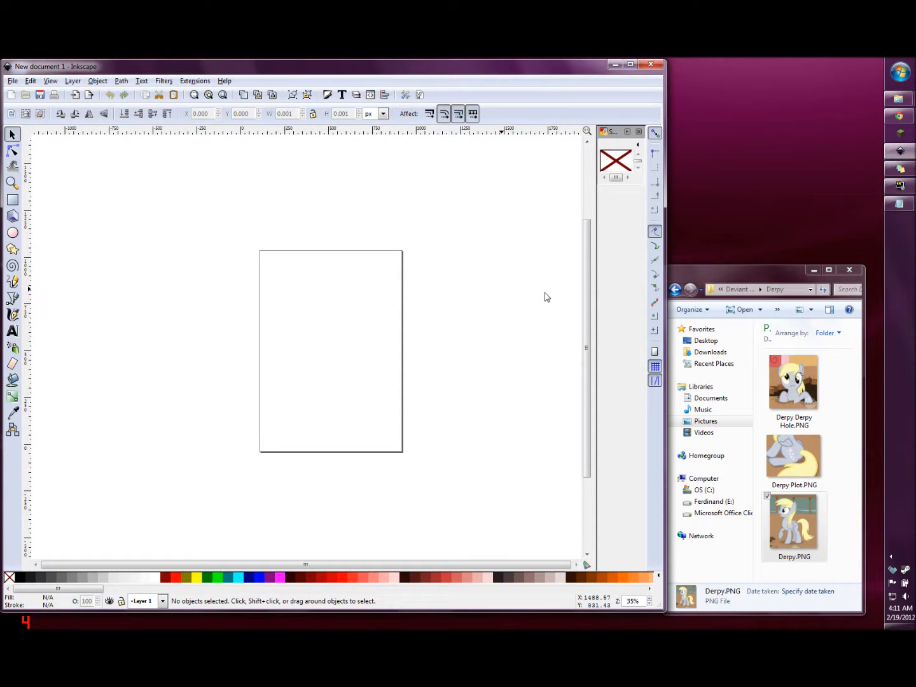
key(ctrl+shift+f)
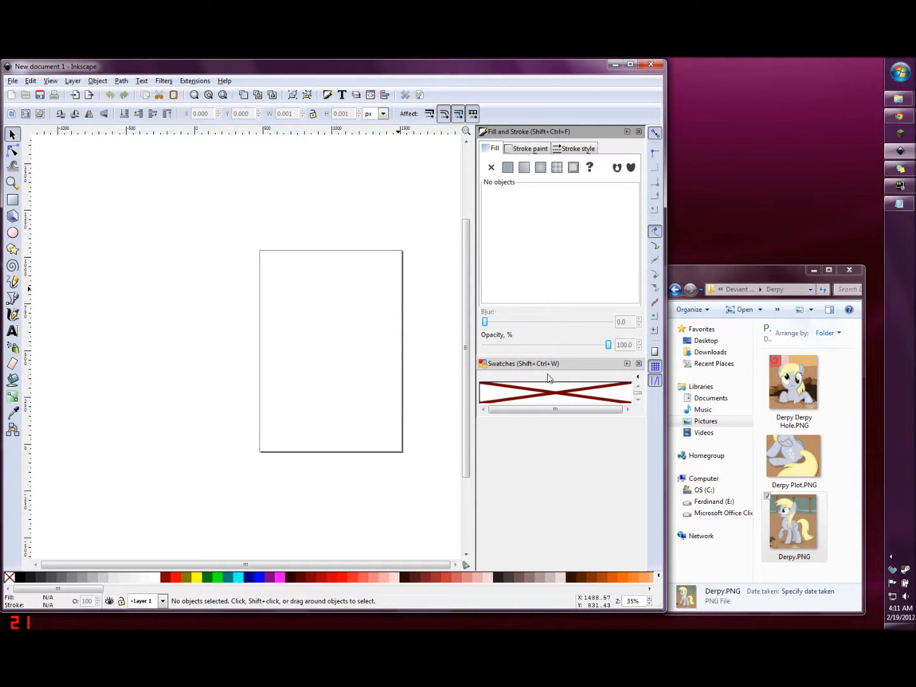
mouse_move(546, 364)
mouse_down()
mouse_move(552, 122)
mouse_move(552, 145)
mouse_up()
click(554, 189)
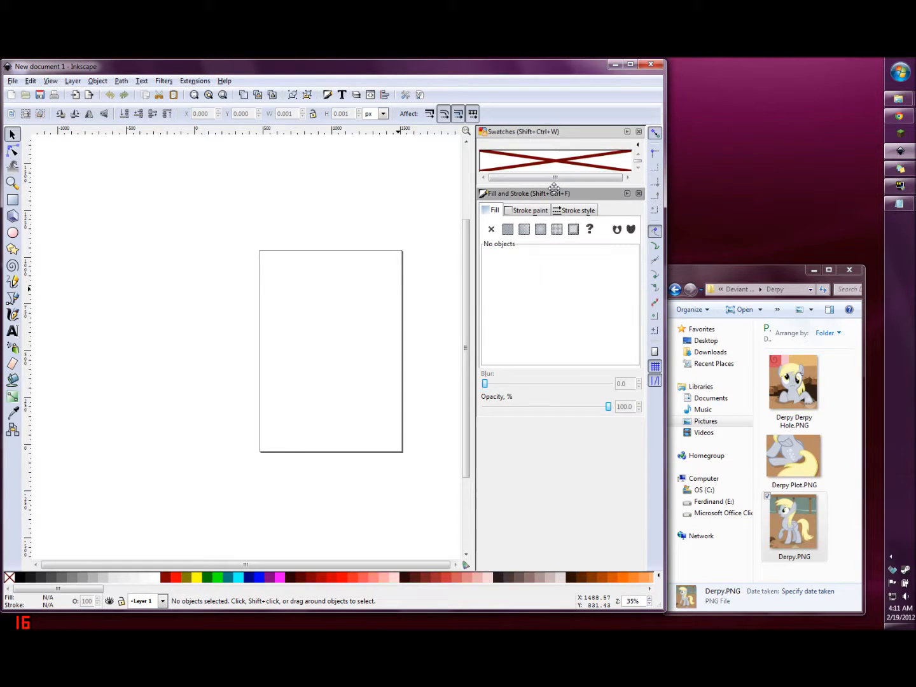
drag(554, 189, 554, 331)
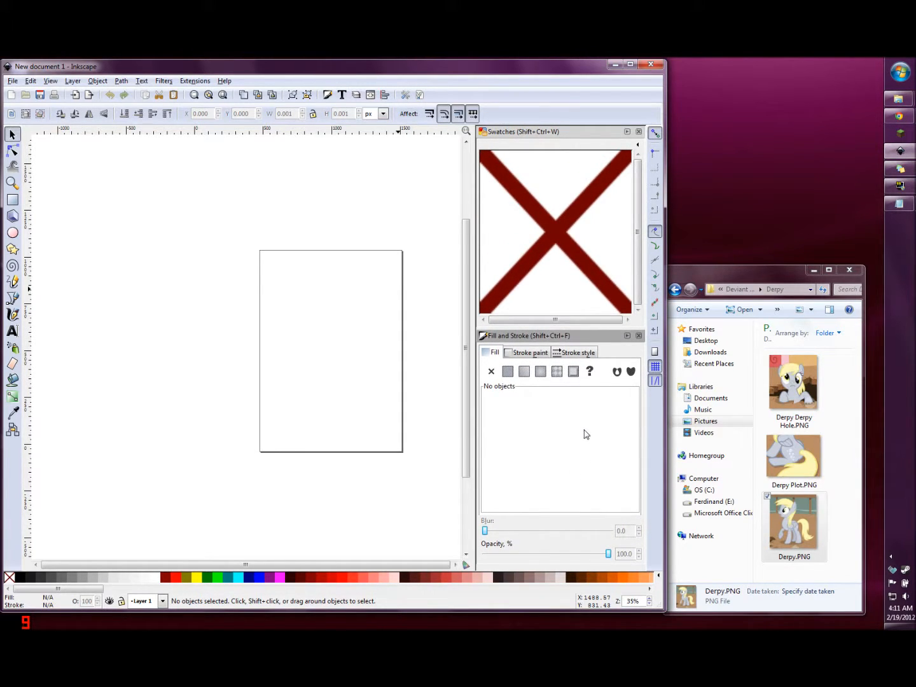
Display the swatches as a list using the MLP:FIM Celestia palette, and set the palette bar to MLP:FIM Scootaloo
click(638, 148)
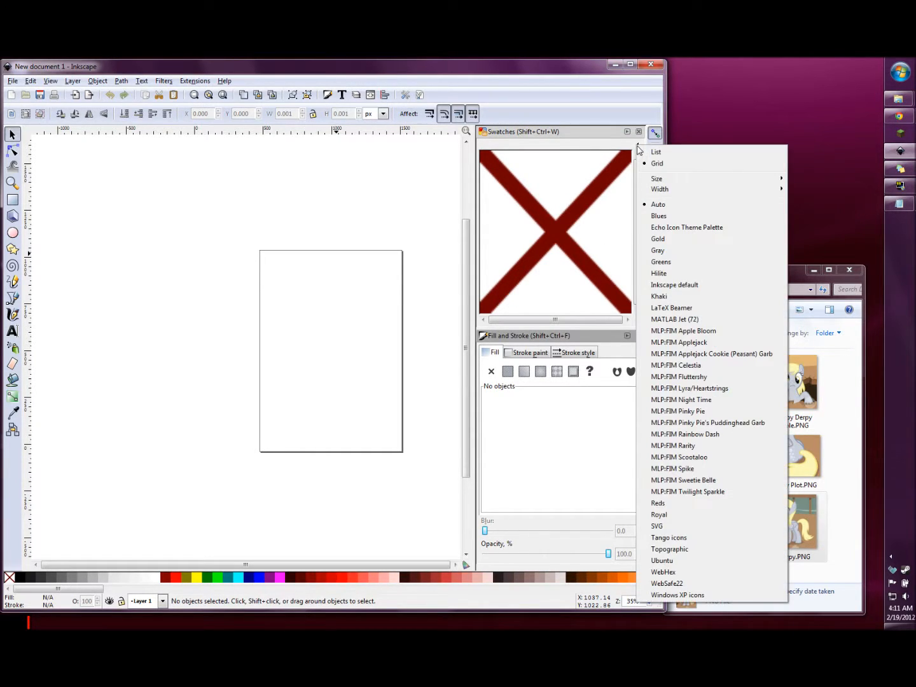
click(656, 153)
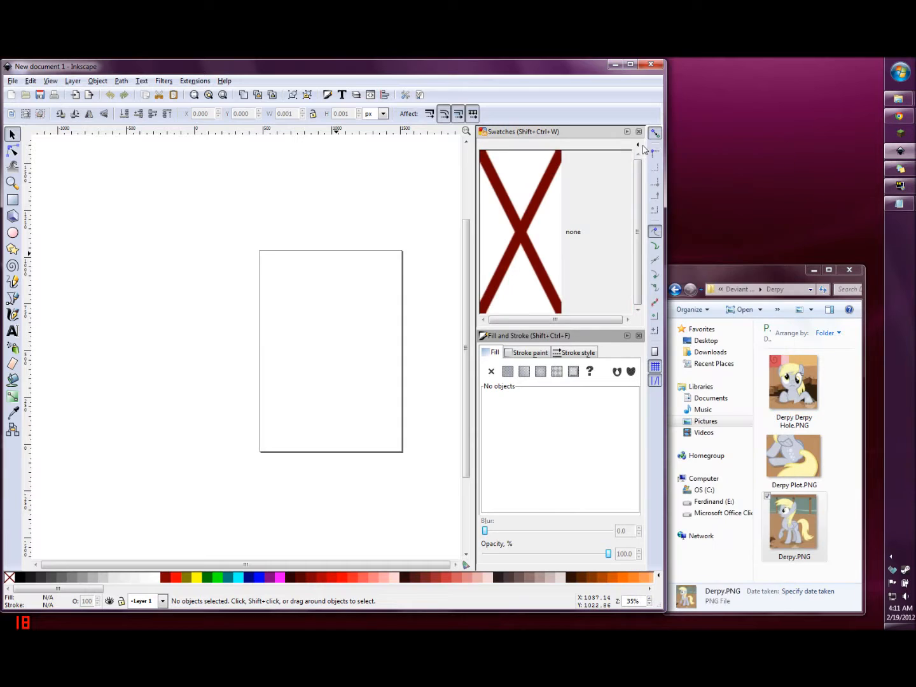
click(638, 148)
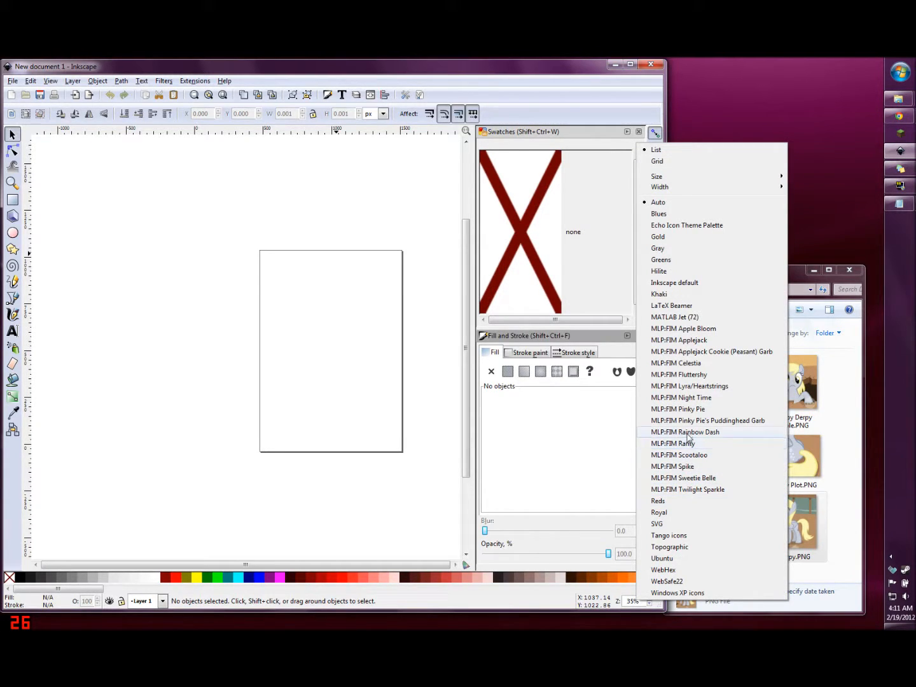
click(688, 365)
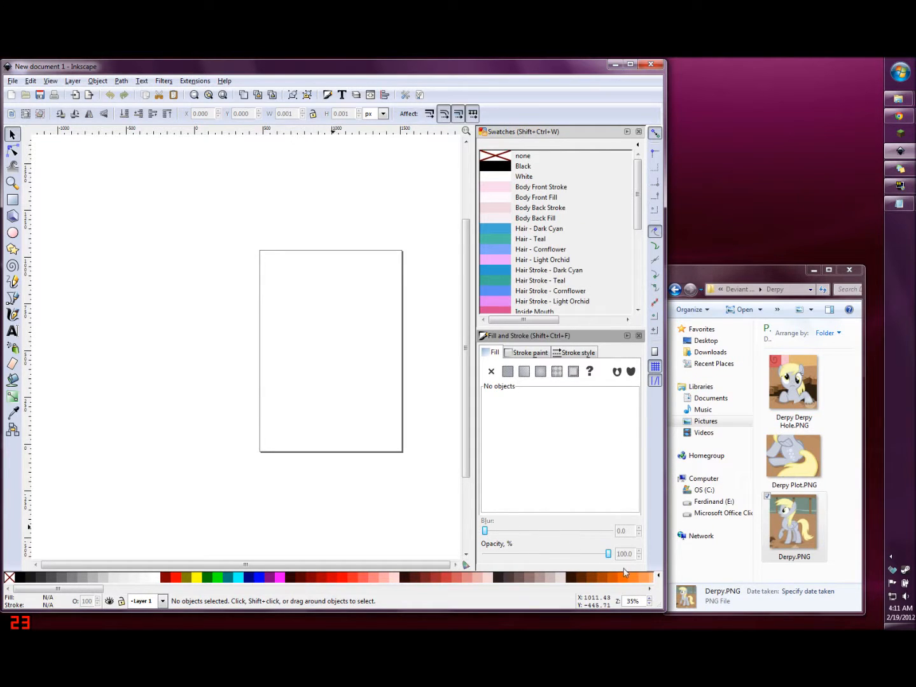
click(658, 578)
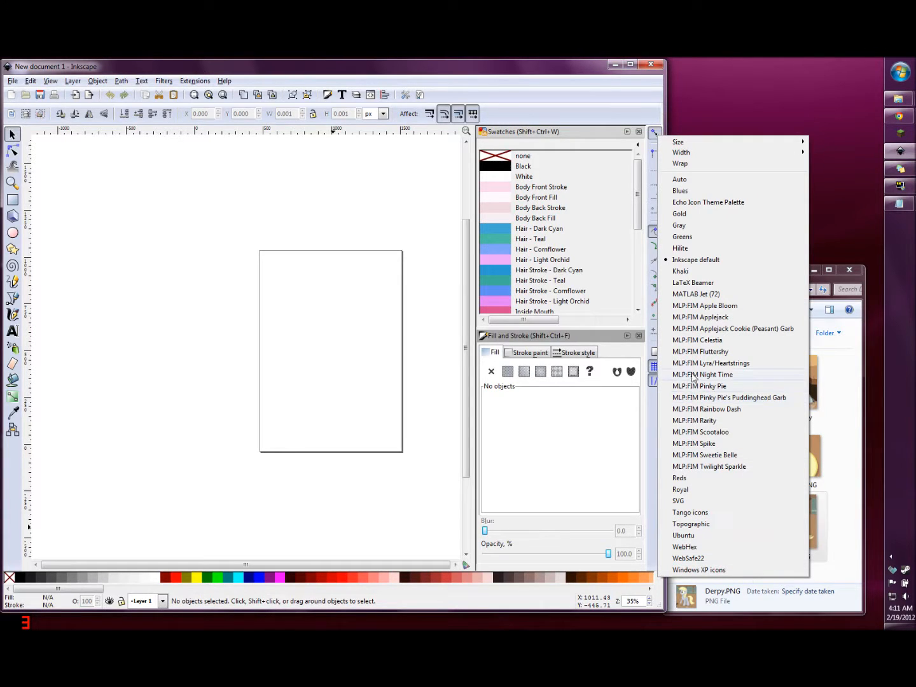
click(700, 433)
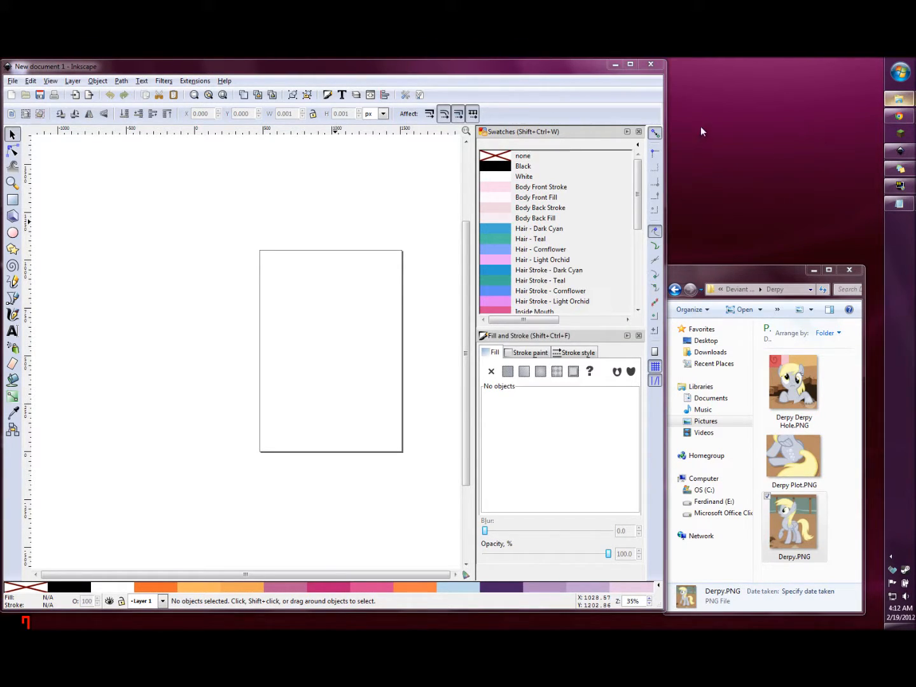
Create a text document in the Inkscape palettes folder and name it MLP-Derpy Hooves.gpl, accepting the extension change
mouse_move(899, 100)
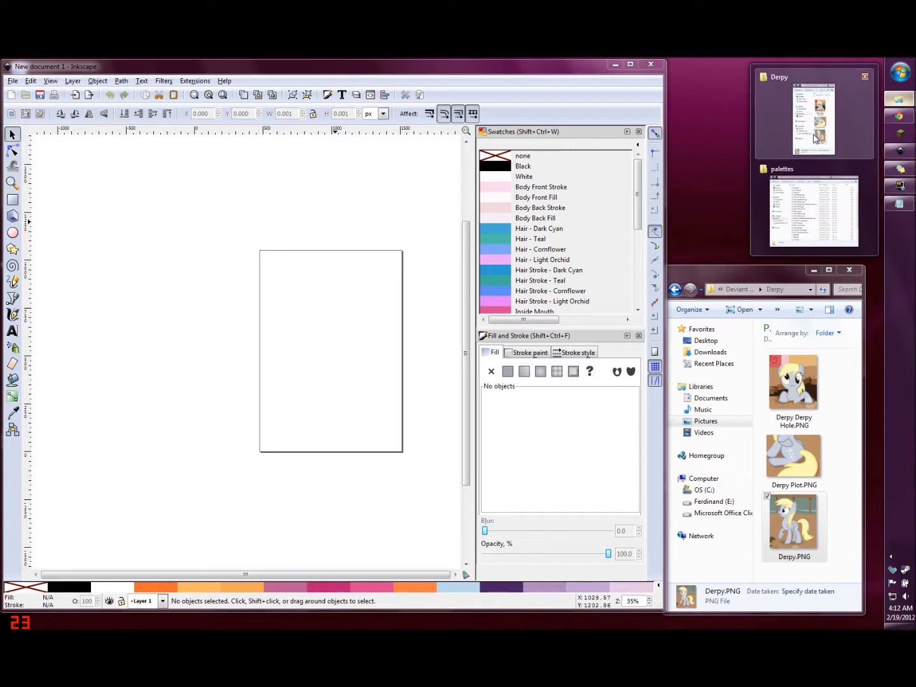
click(812, 206)
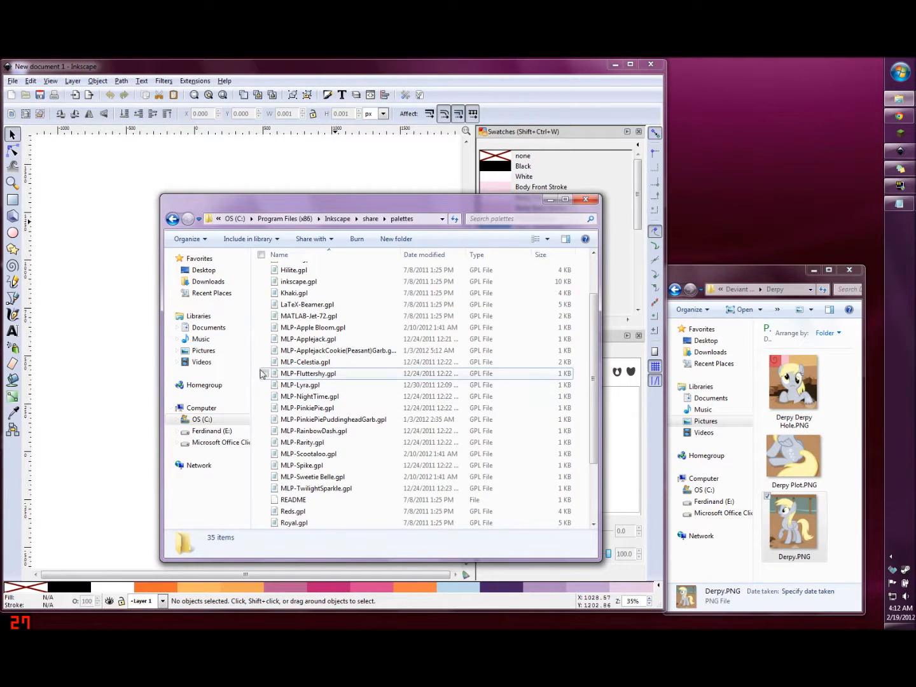
right_click(260, 370)
mouse_move(285, 503)
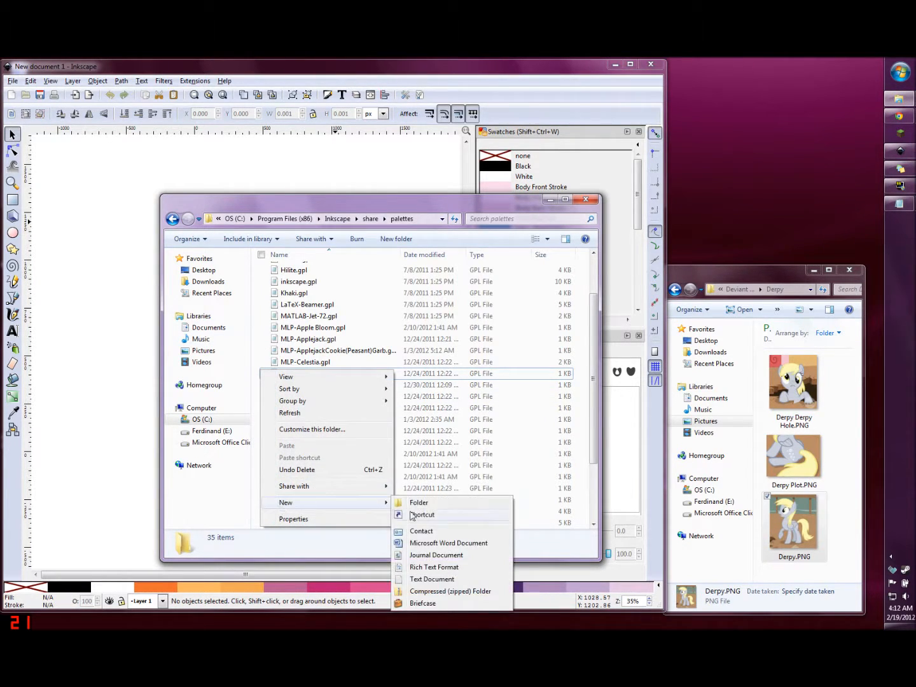
click(419, 579)
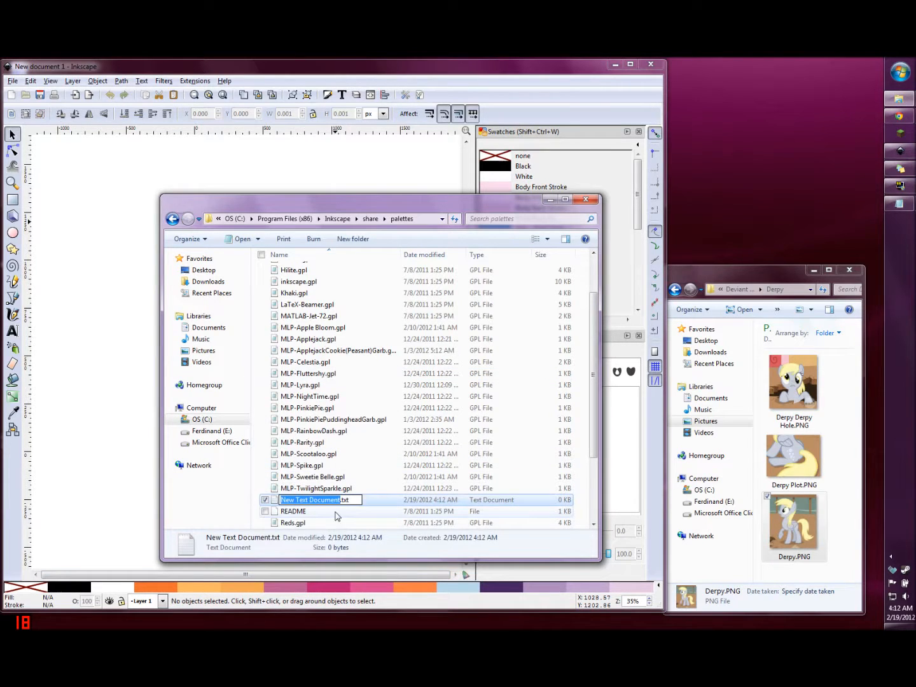
key(ctrl+a)
text(MLP-)
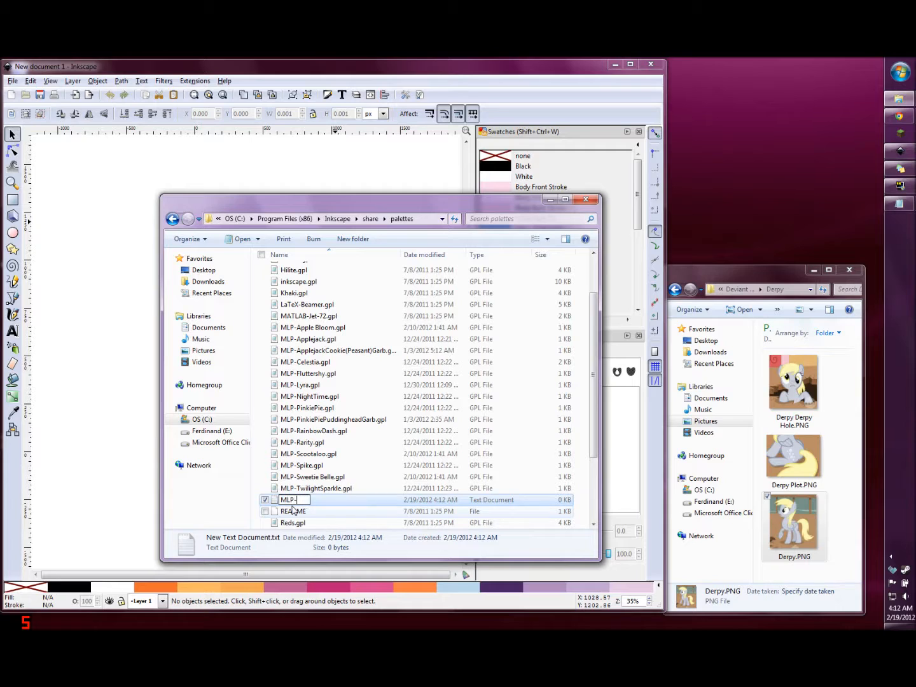
text(Derpy Hooves.gpl)
key(Return)
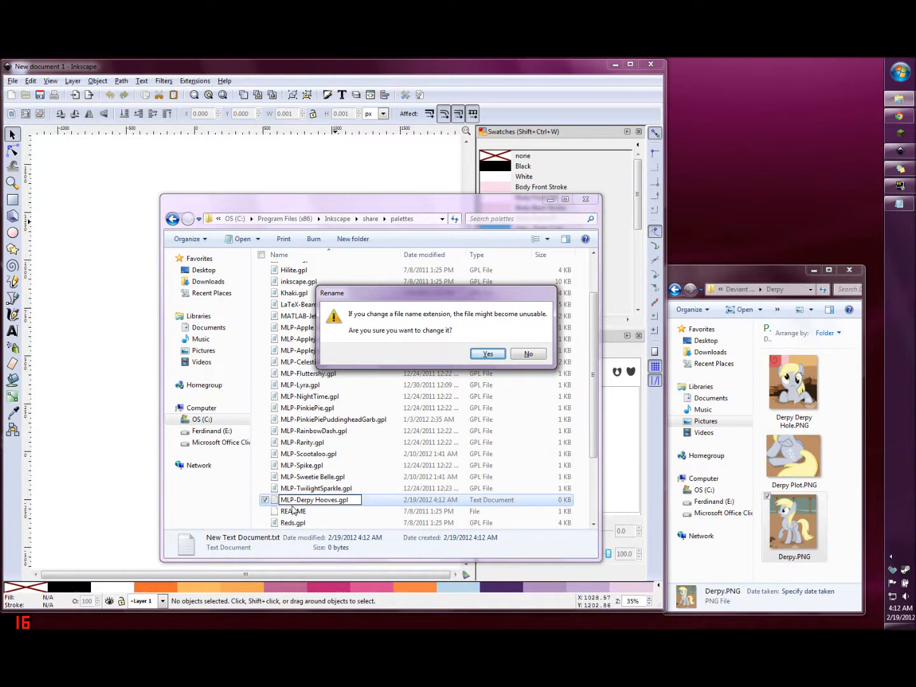
key(Return)
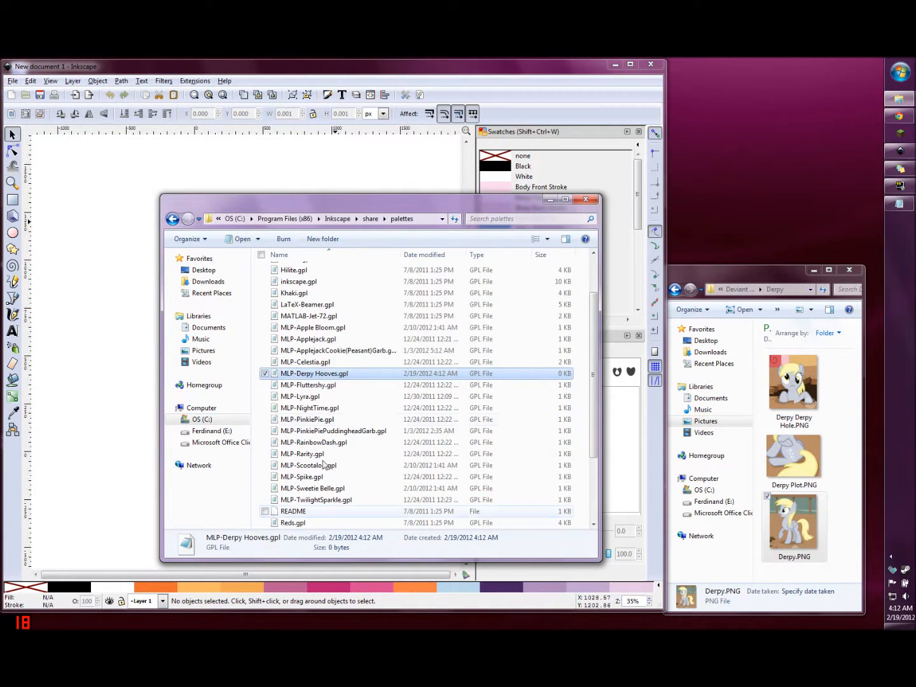
Open MLP-Derpy Hooves.gpl in Notepad and enter the header lines "GIMP Palette", "Name: MLP-Derpy Hooves" and "#"
double_click(328, 373)
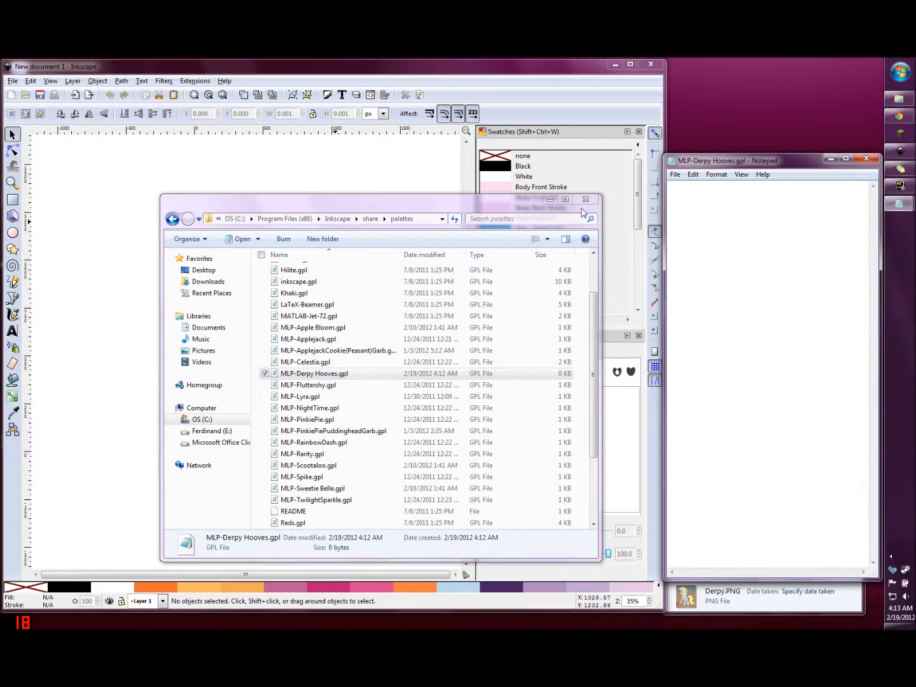
click(549, 201)
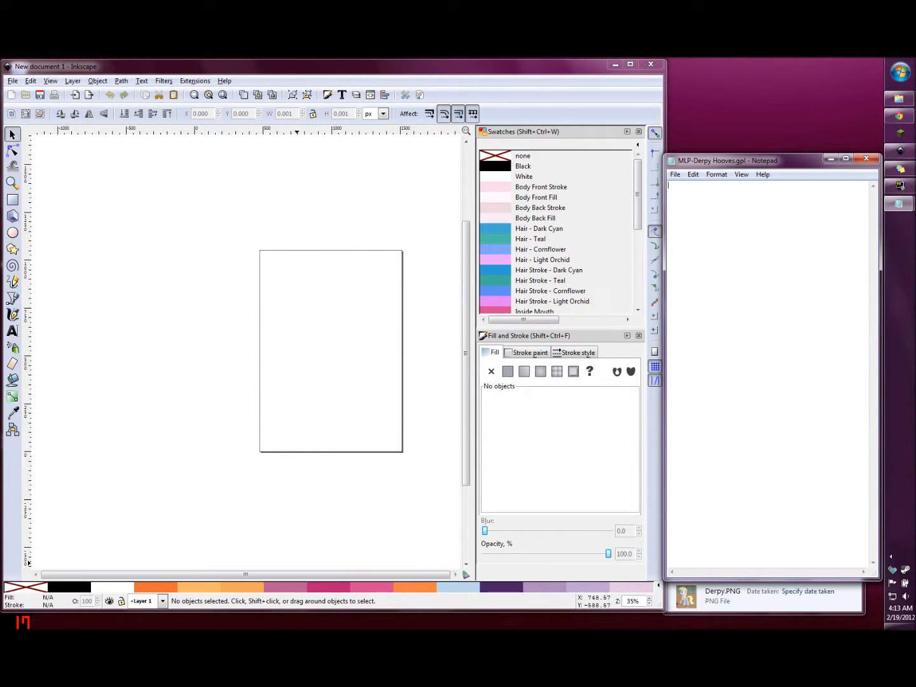
text(GIMP Palette Name: MLP-Derpy Hooves #)
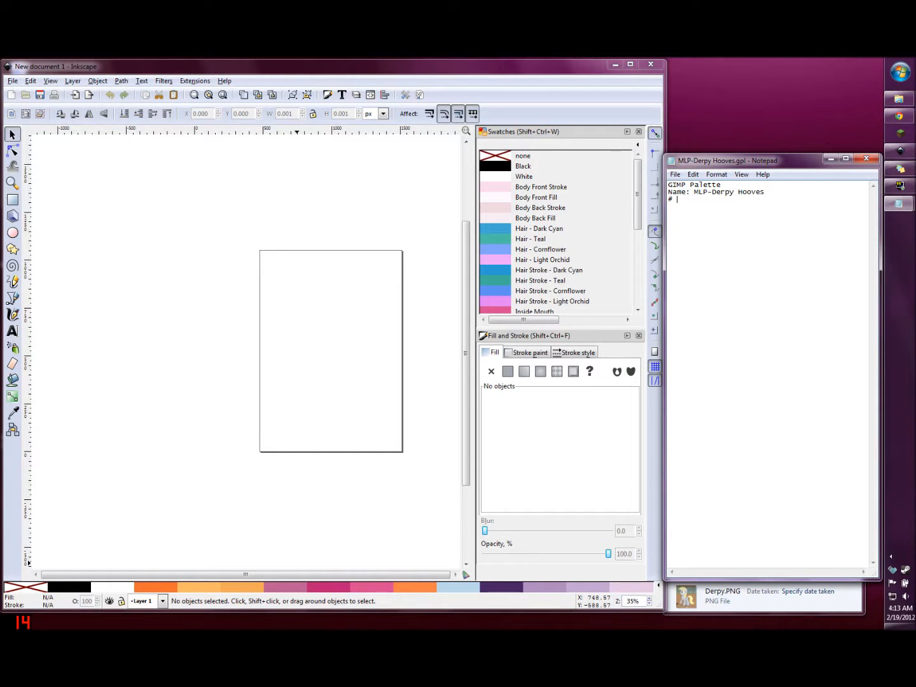
key(Return)
Add colour lines: 0 0 0 Black, 255 255 255 White, 216 73 144 Inside Mouth, 247 128 71 Tongue, 186 216 234 Teeth Stroke
key(alt+Tab)
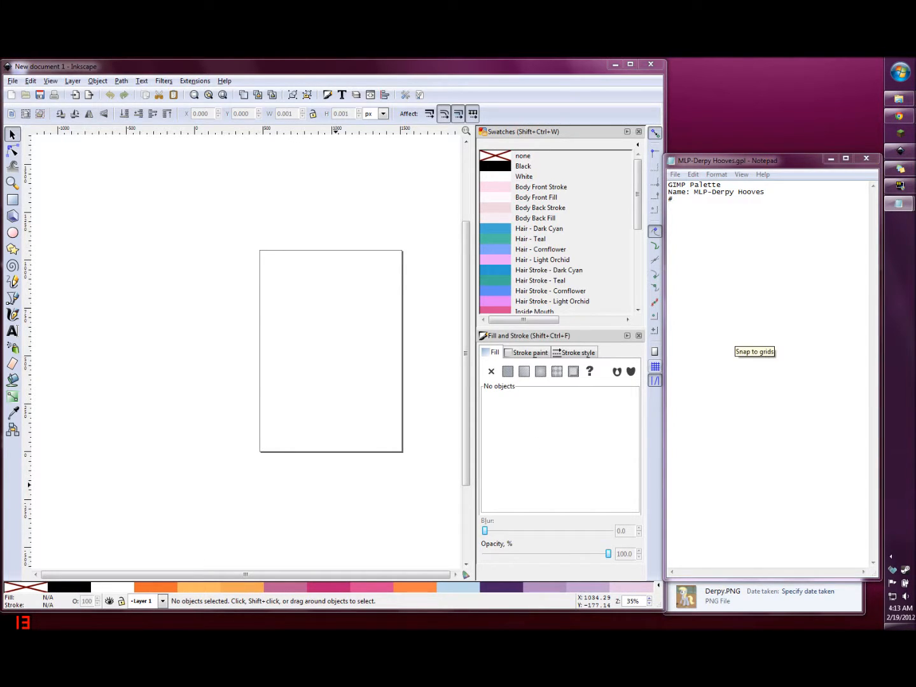
key(alt+Tab)
text(0   0   0 Black 255 255 255 White)
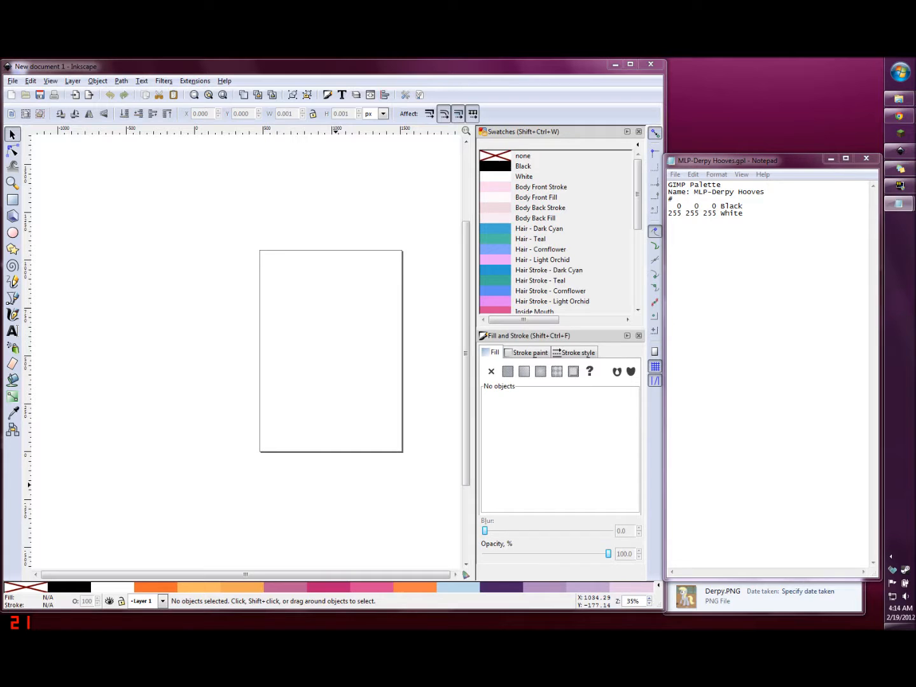
key(alt+Tab)
text(216  73 144 Inside Mouth 247 128  71 Tongue 186 216 234 Teeth Stroke)
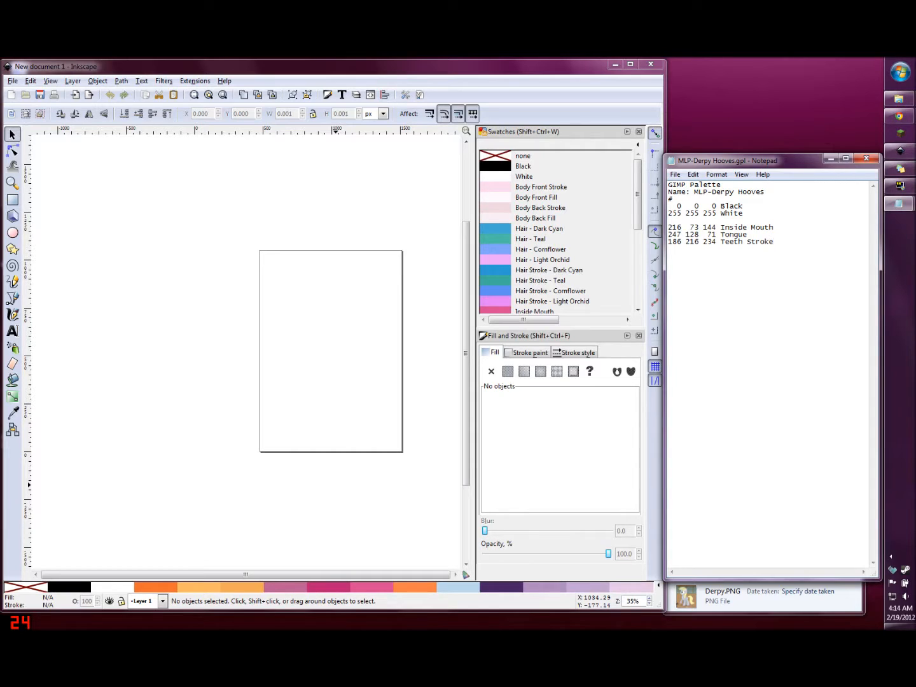
Switch to Inkscape and enlarge the Swatches dialog to examine the remaining Celestia colours, including the iris gradient entries
key(alt+Tab)
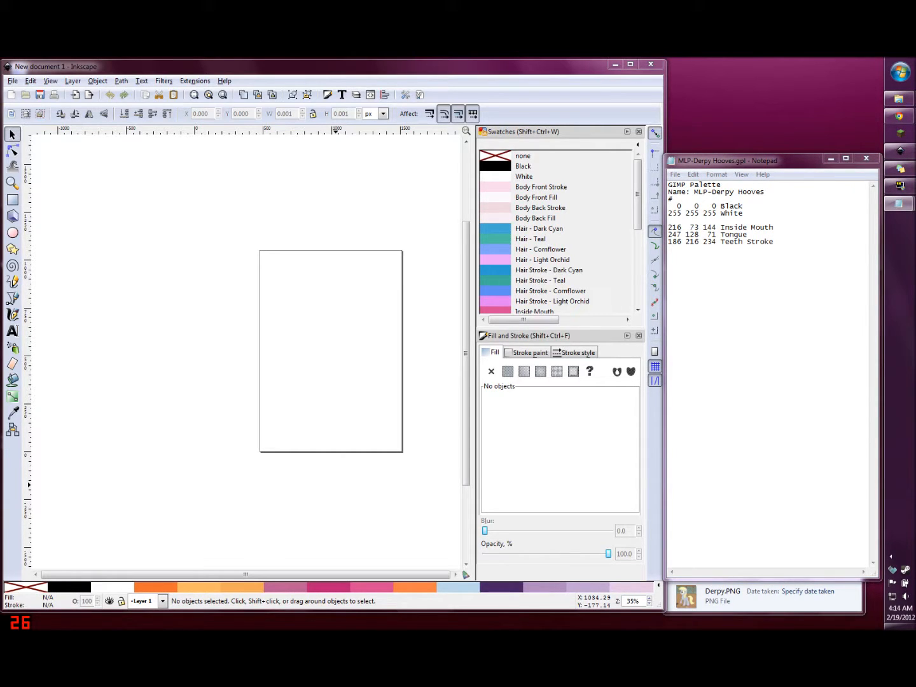
drag(559, 327, 558, 341)
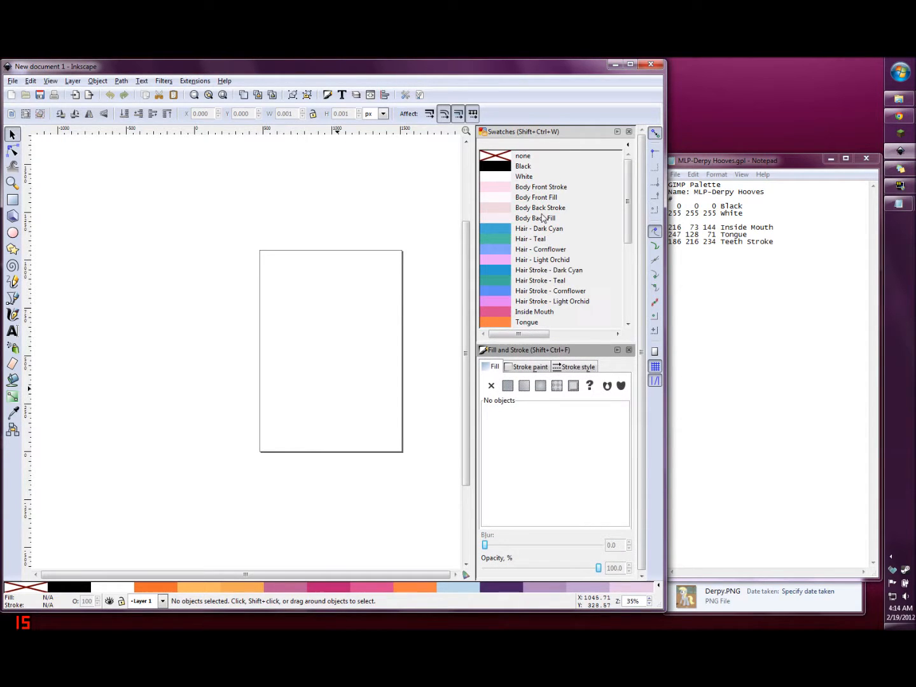
drag(472, 209, 368, 215)
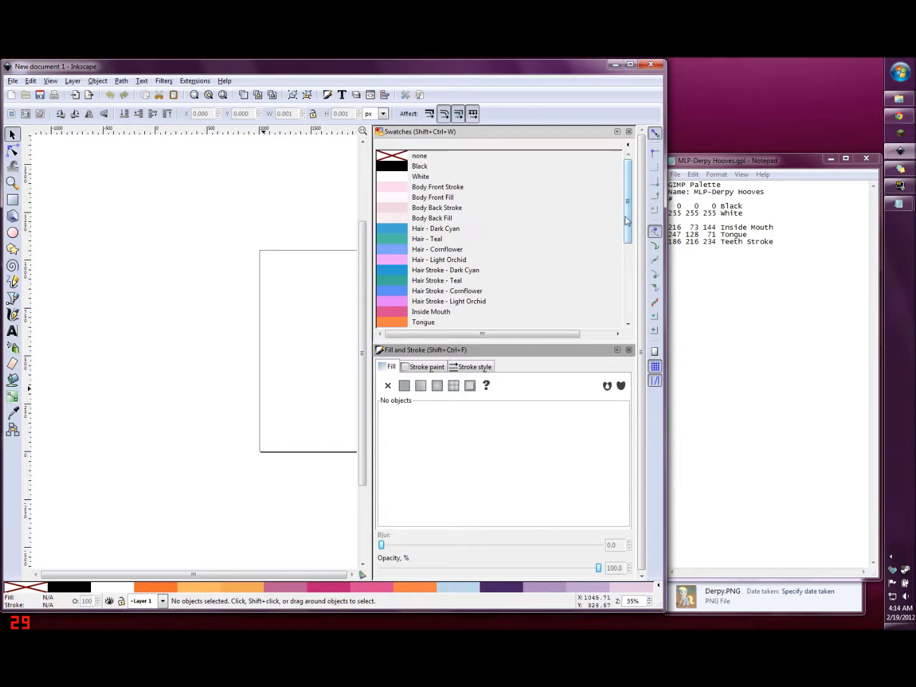
scroll(626, 252, down, 3)
drag(626, 252, 625, 318)
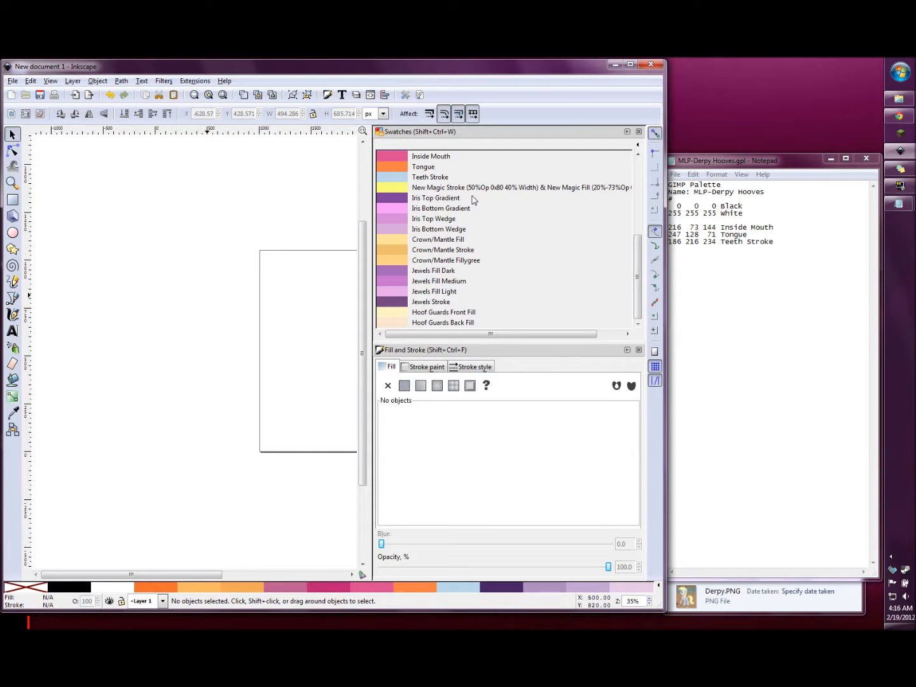
Draw a tall ellipse beside the page and give it a vertical linear gradient from its top edge to about its centre
click(14, 233)
drag(136, 246, 221, 361)
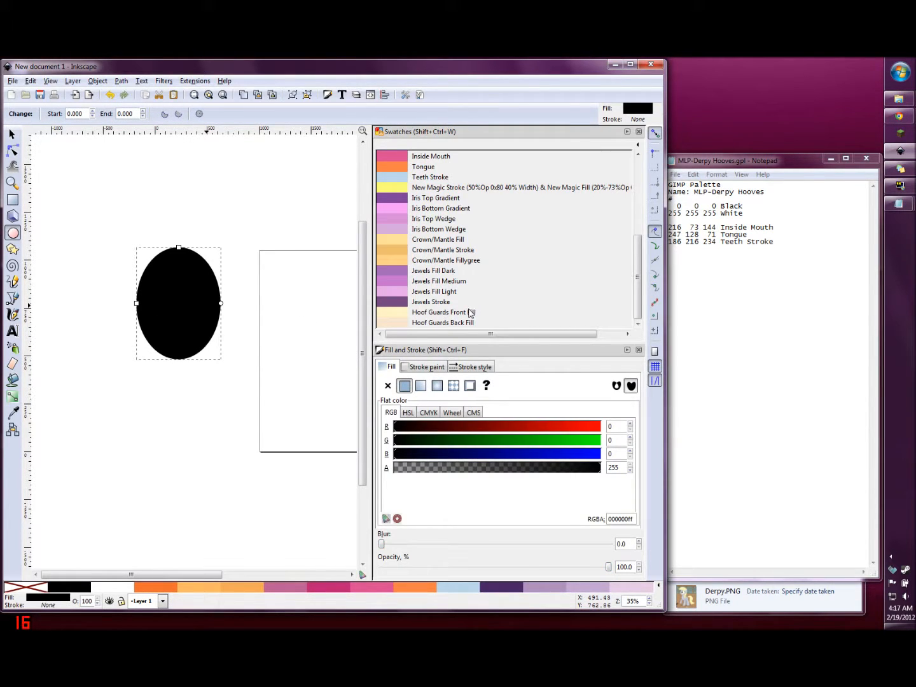
click(420, 389)
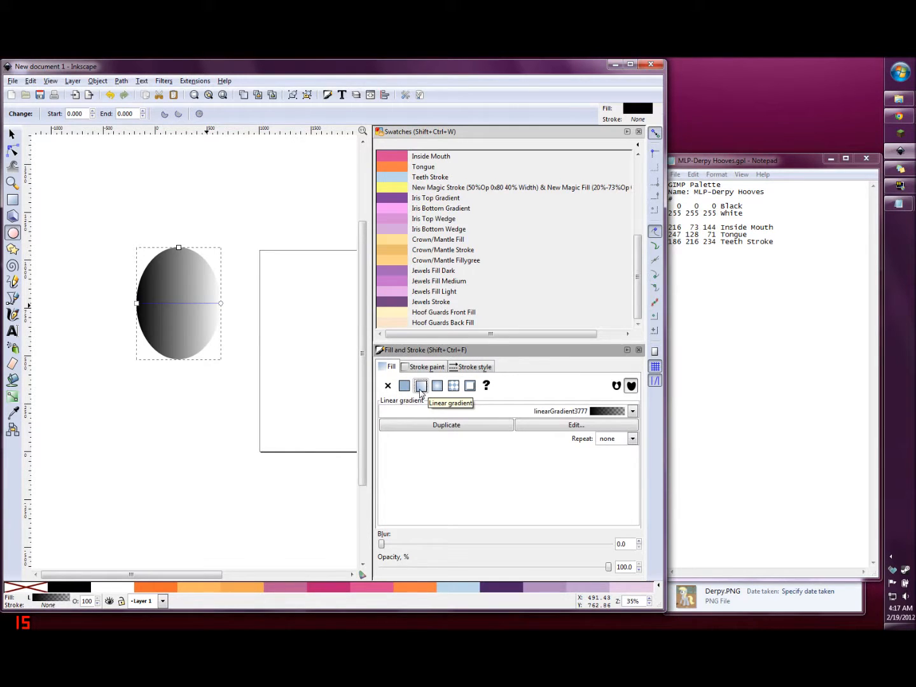
drag(137, 303, 178, 250)
drag(221, 303, 178, 297)
Colour the ellipse's lower gradient stop with Iris Bottom Gradient and its upper stop with Iris Top Gradient
double_click(178, 297)
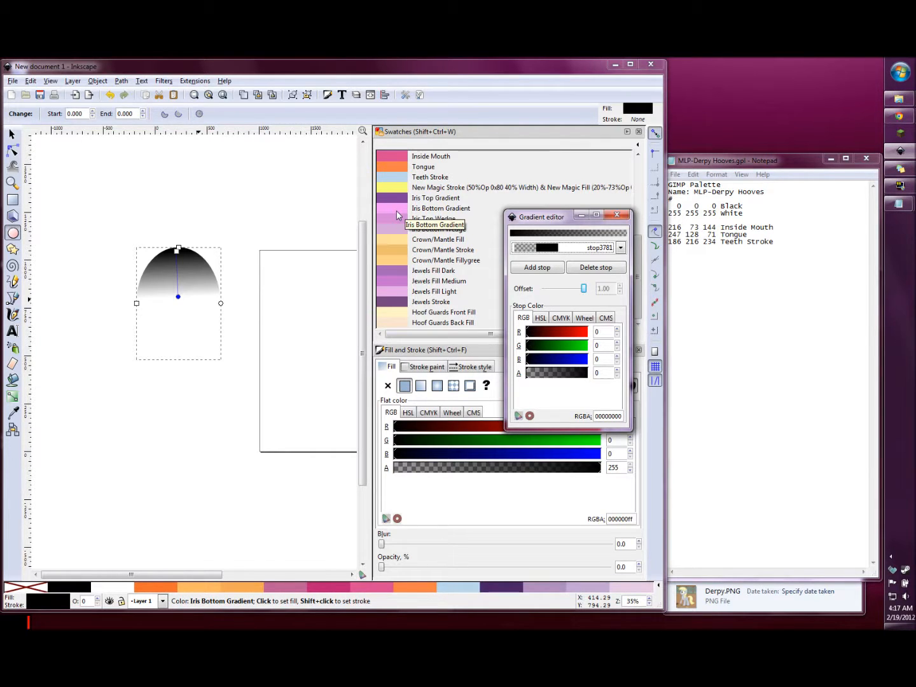
click(396, 214)
click(178, 248)
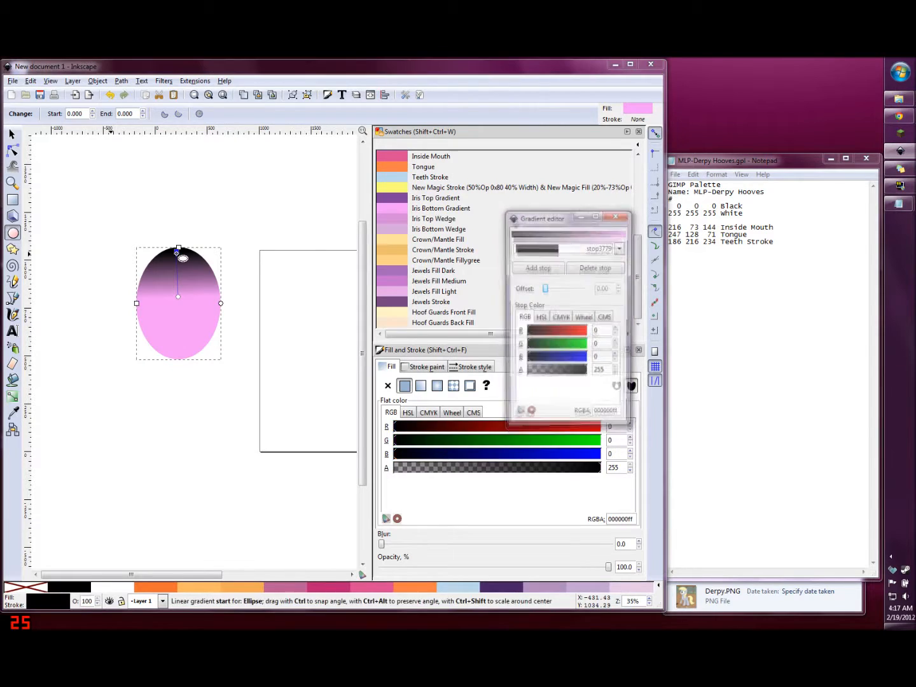
click(399, 198)
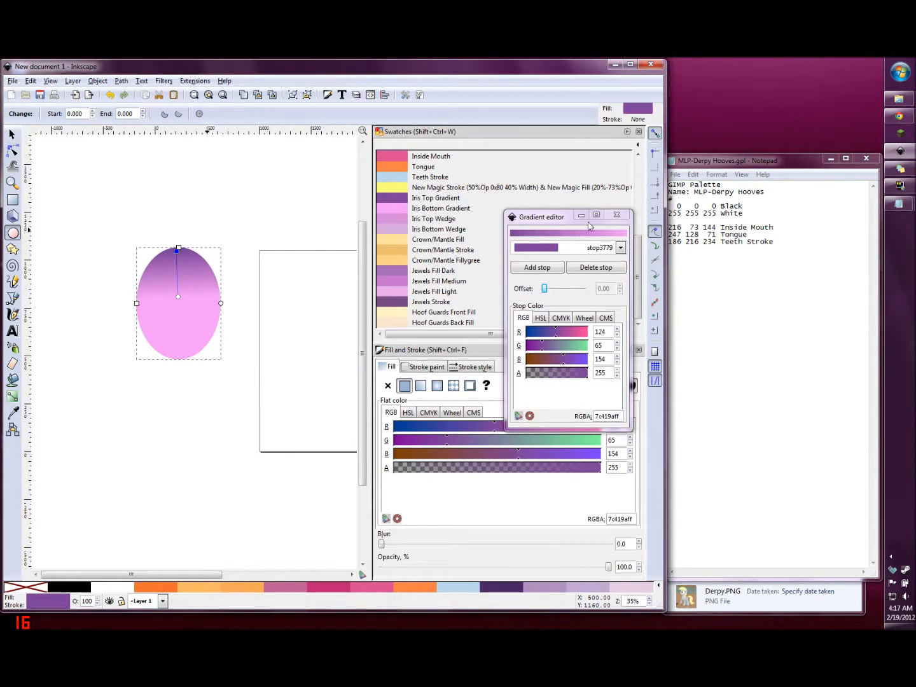
Put away the gradient editor and give the ellipse a Jewels Fill Dark stroke 20 px wide
click(580, 217)
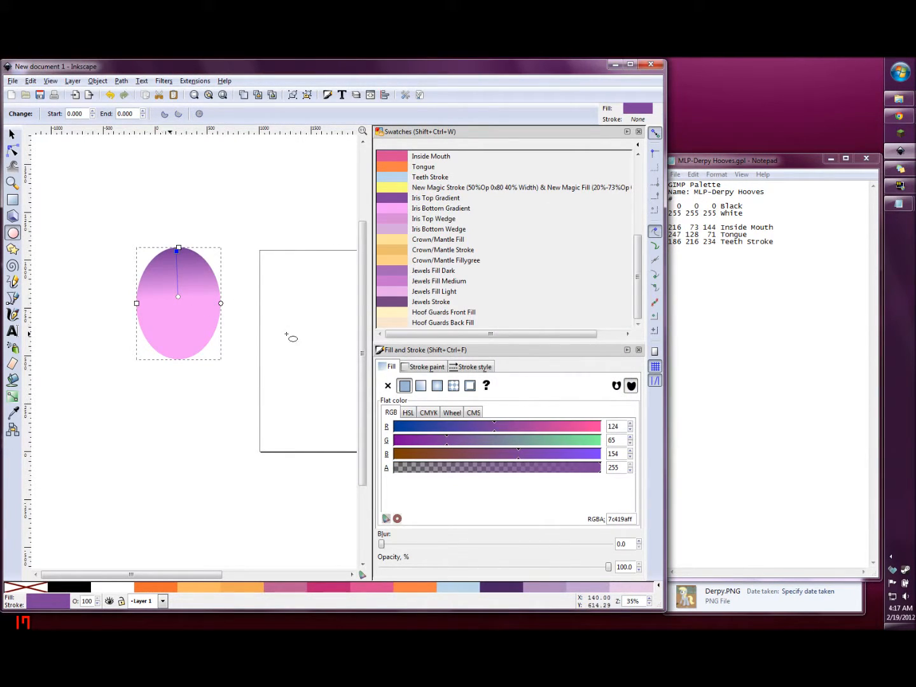
key(s)
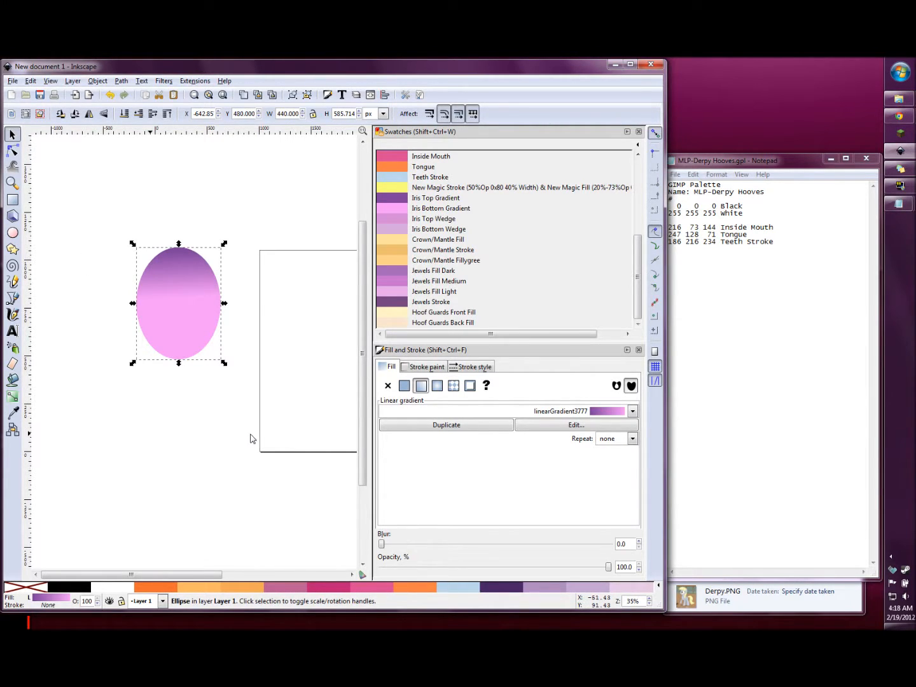
shift+click(393, 275)
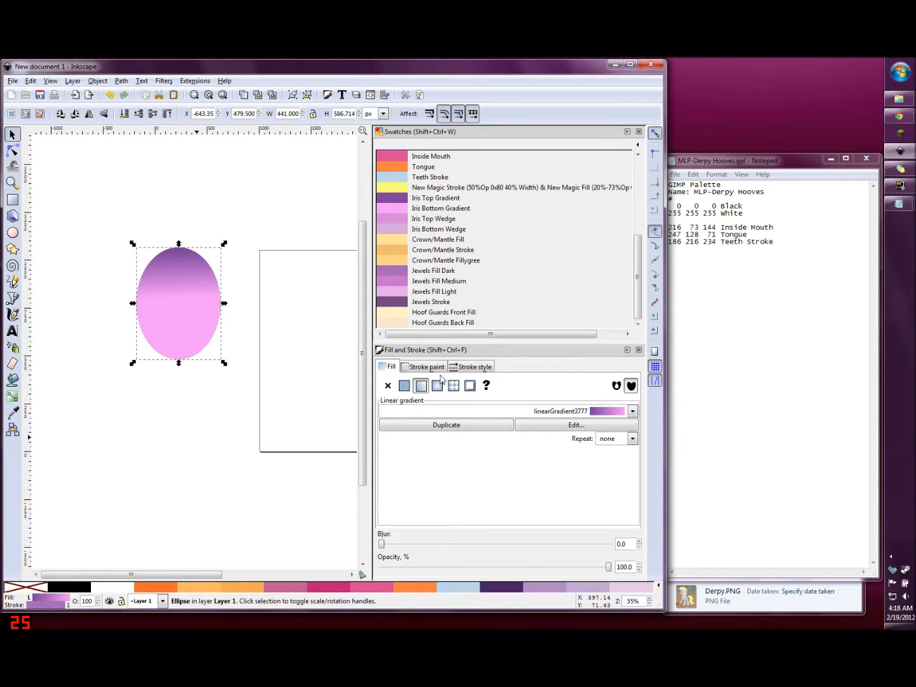
click(467, 367)
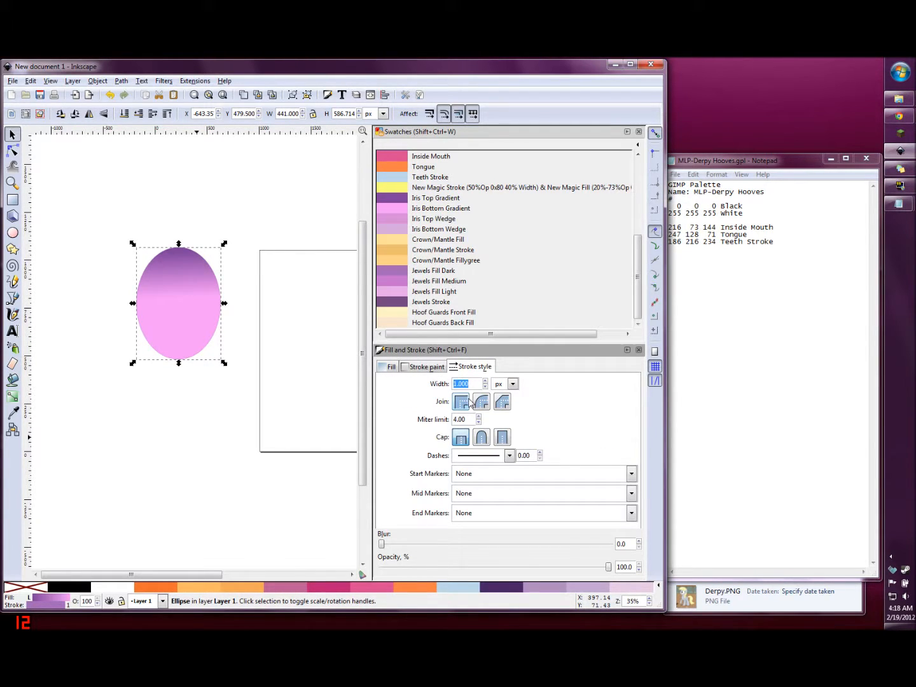
text(20)
key(Return)
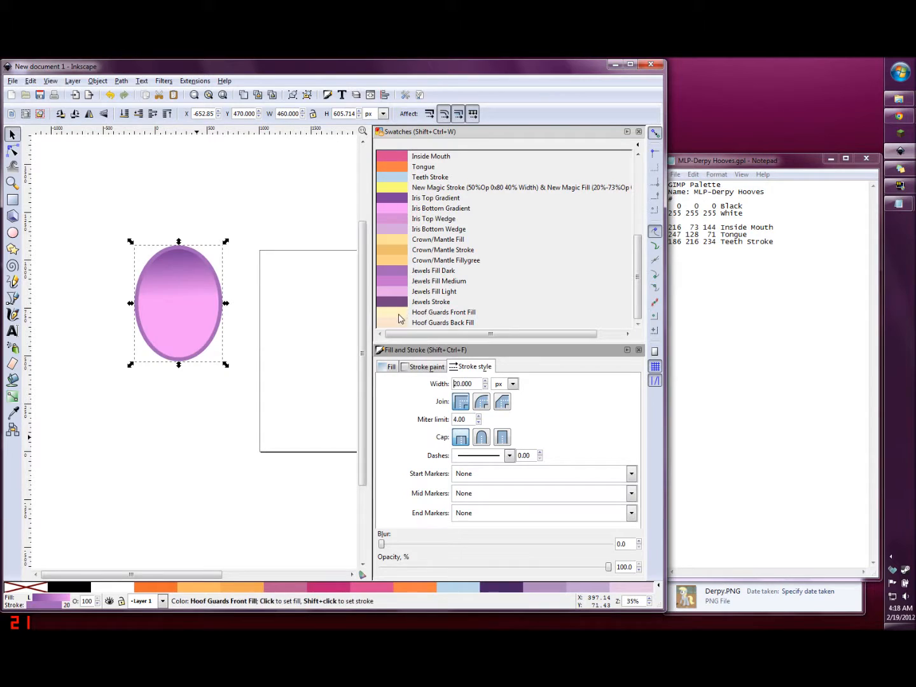
Try Crown/Mantle Fill, Iris Bottom Wedge and Tongue as the ellipse's stroke colour
shift+click(396, 239)
shift+click(395, 229)
shift+click(394, 166)
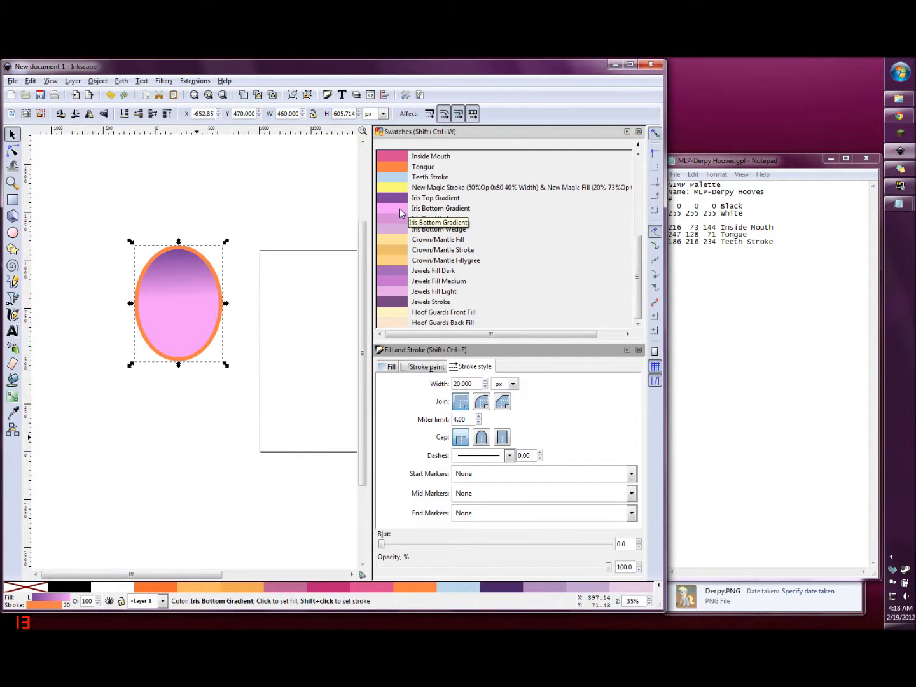
Remove both the fill and the stroke from the ellipse and deselect it
click(641, 181)
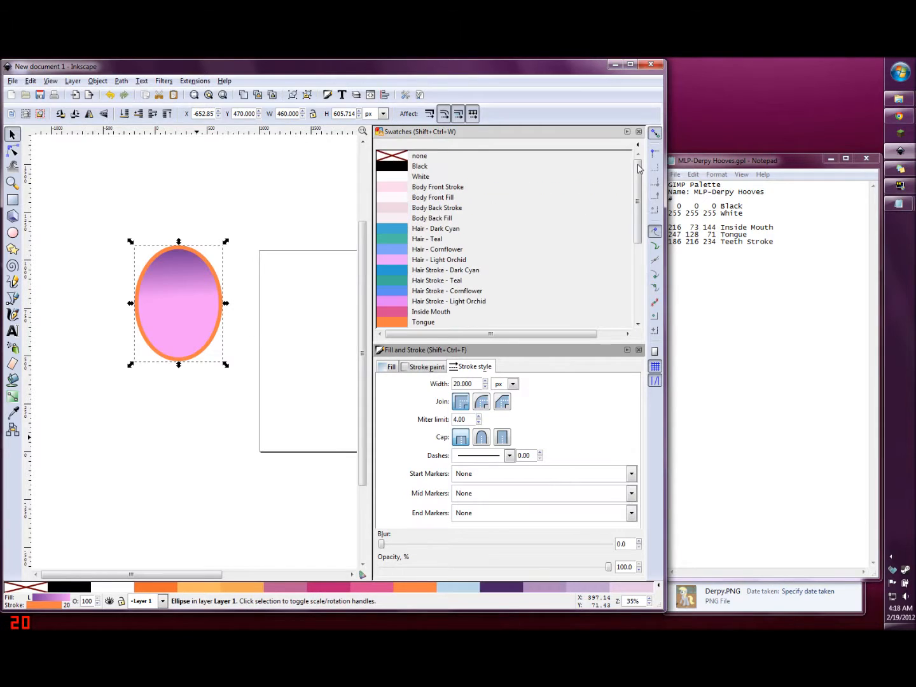
click(396, 159)
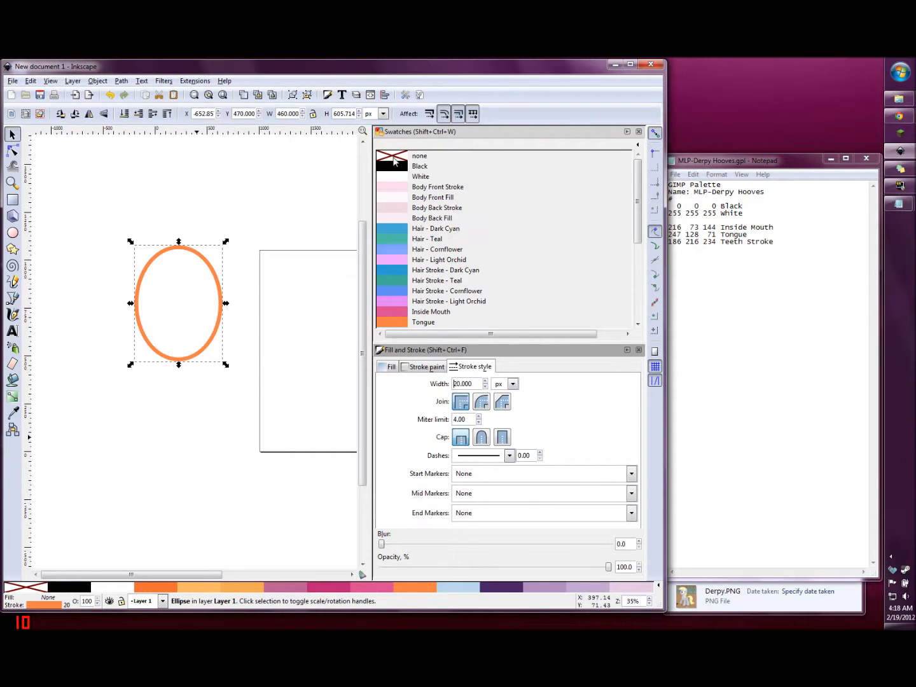
shift+click(394, 161)
key(Escape)
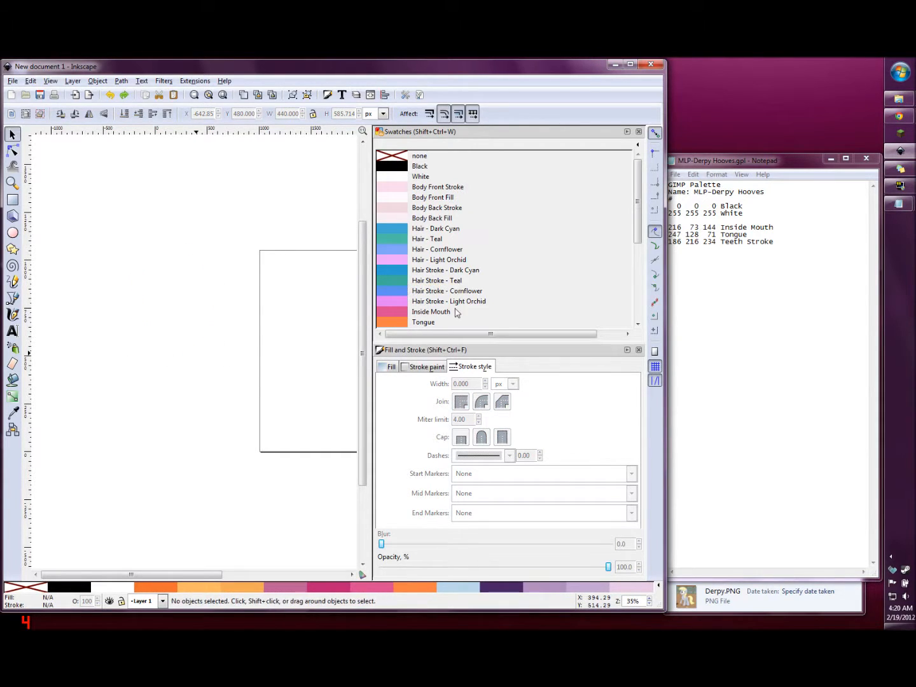
Switch to the Derpy image folder in Windows Explorer and search the installed programs for the Snipping Tool
click(747, 610)
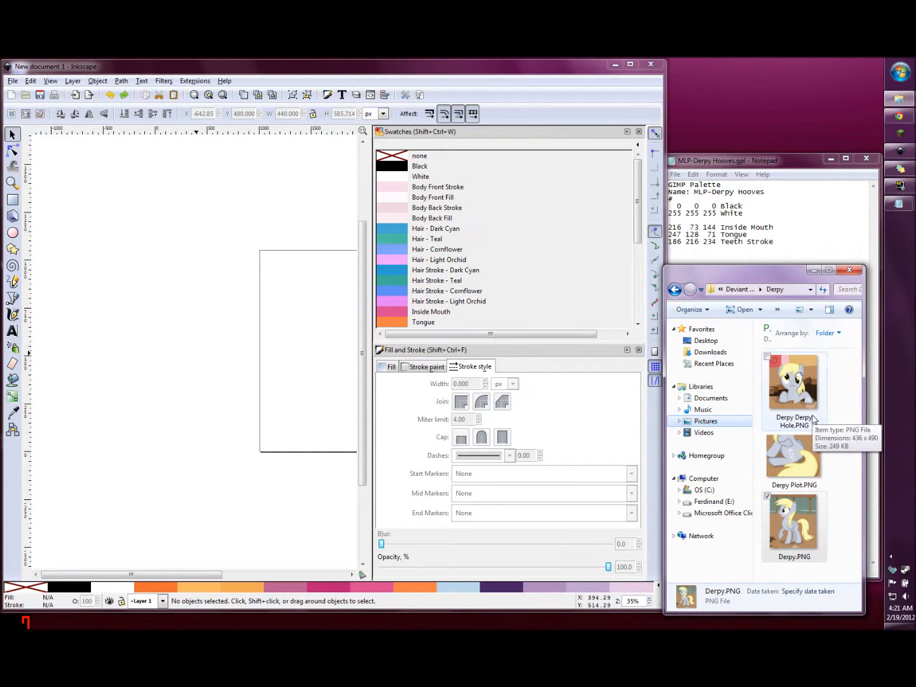
click(899, 72)
click(762, 394)
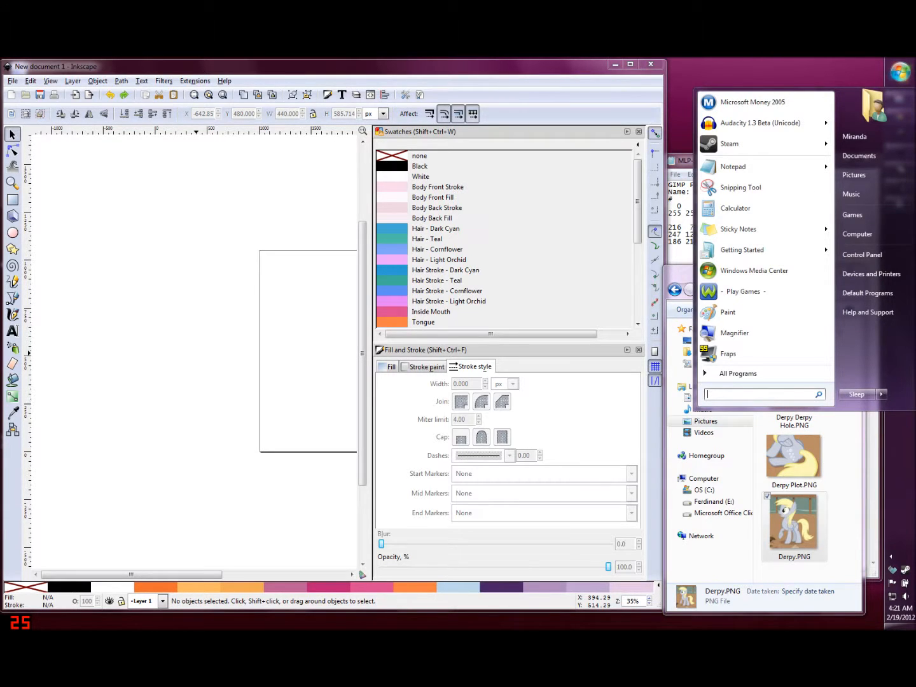
text(snip)
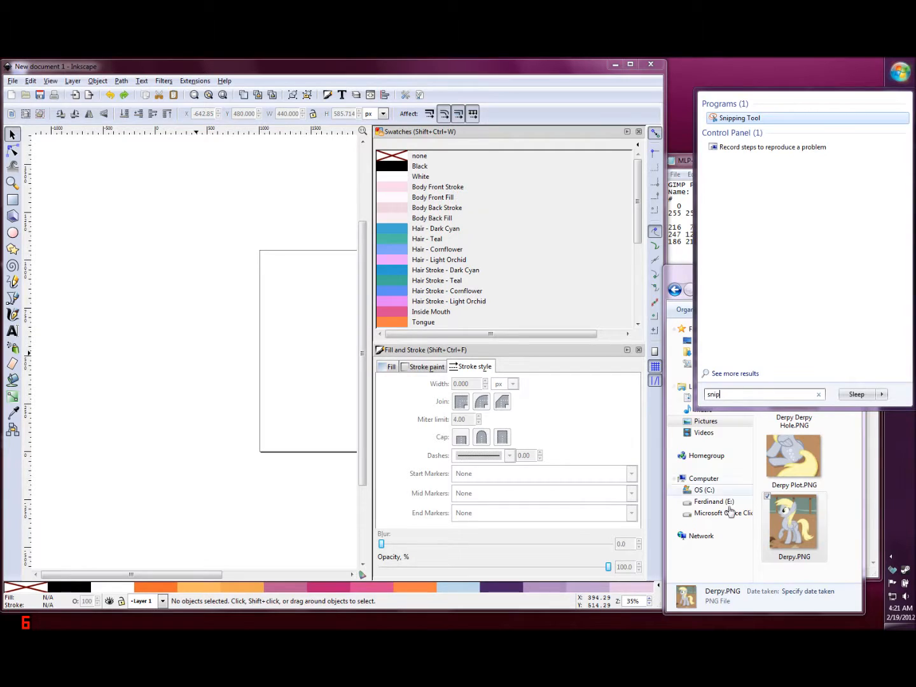
click(735, 571)
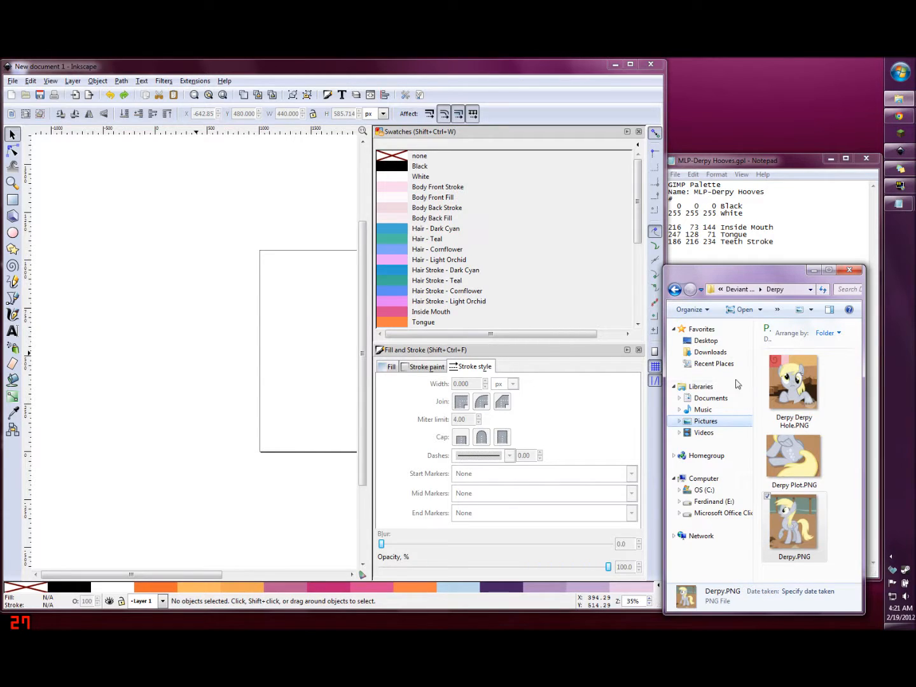
Embed Derpy Derpy Hole.PNG in the Inkscape drawing and move it up into the empty area beside the page
click(763, 372)
drag(763, 374, 85, 211)
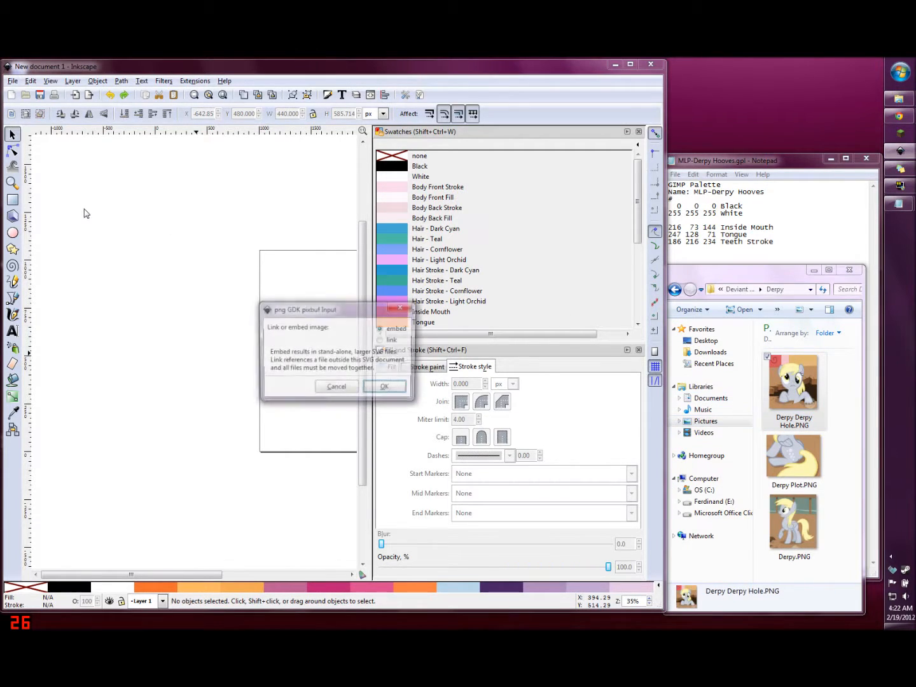
click(386, 396)
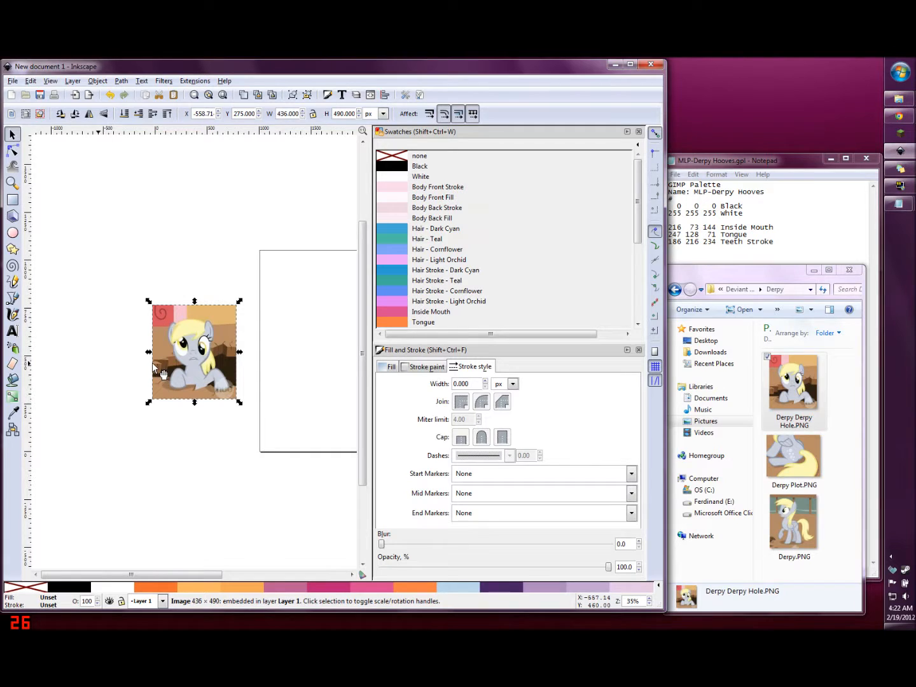
drag(160, 352, 114, 227)
Embed Derpy Plot.PNG and Derpy.PNG in the drawing and move them so that all three reference images can be seen
drag(798, 461, 254, 276)
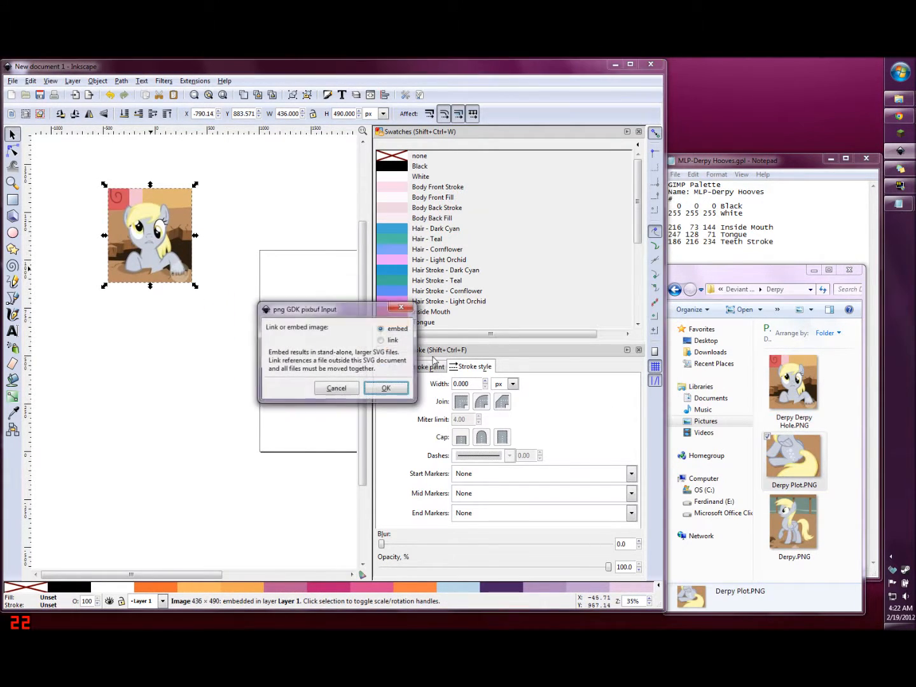
click(387, 391)
drag(793, 527, 219, 459)
click(391, 390)
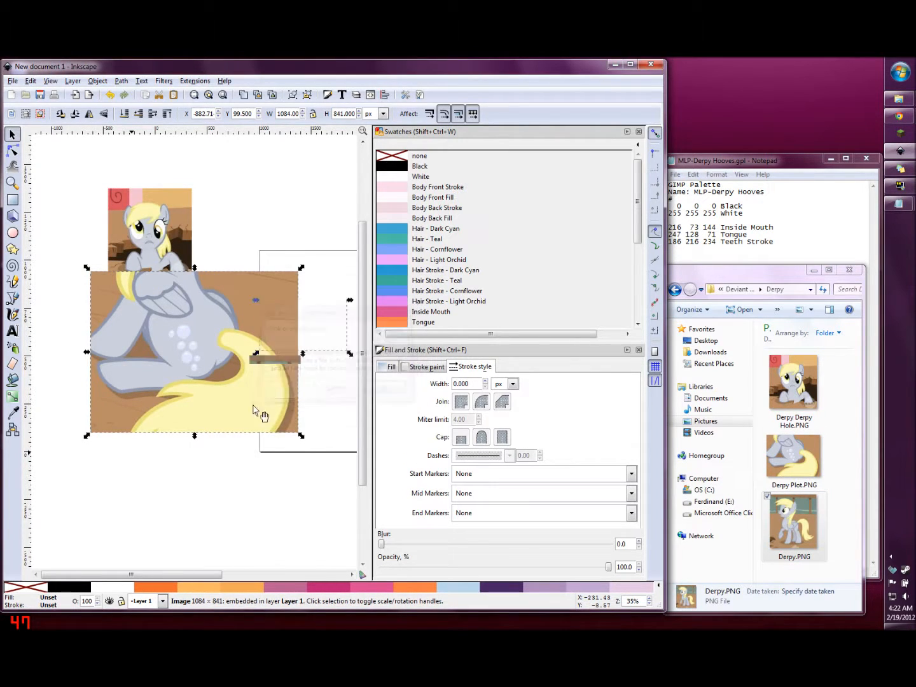
drag(253, 409, 286, 494)
drag(210, 355, 249, 360)
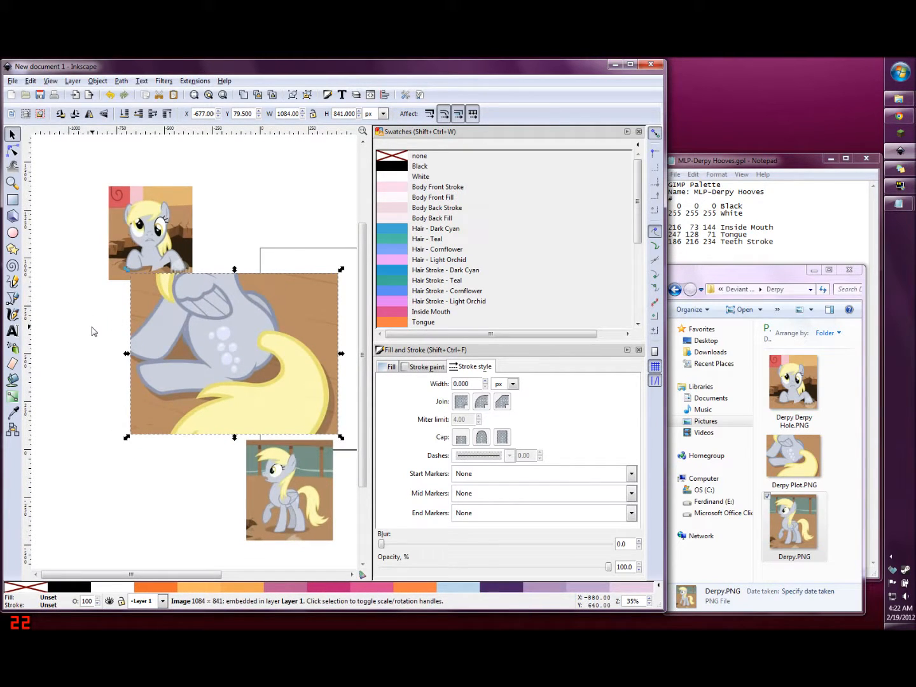
Draw a rectangle about 186 by 137 px beside the Derpy Derpy Hole image and fill it with Black
click(12, 201)
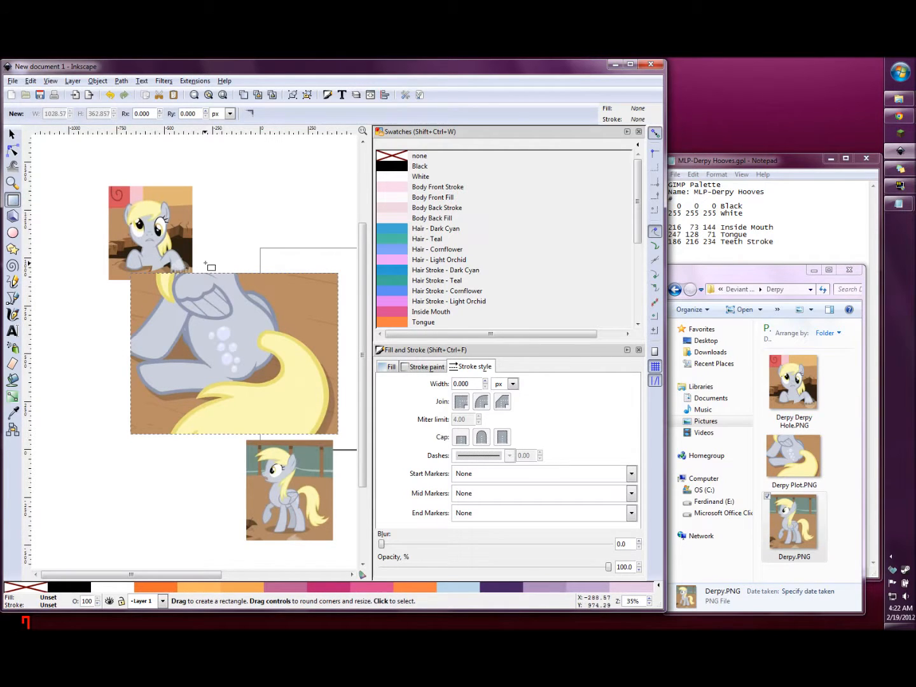
drag(226, 217, 257, 241)
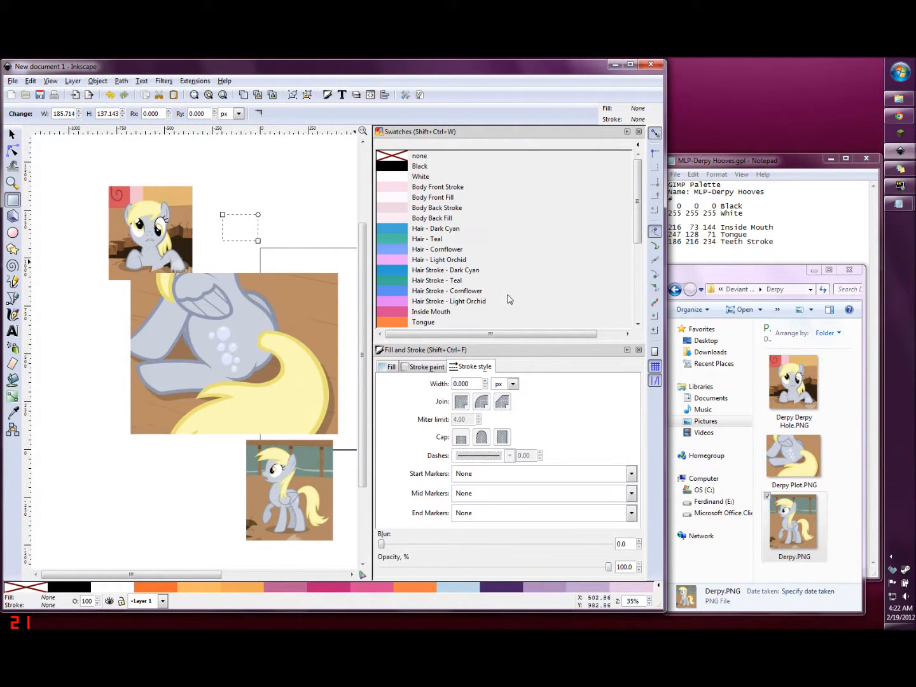
click(390, 167)
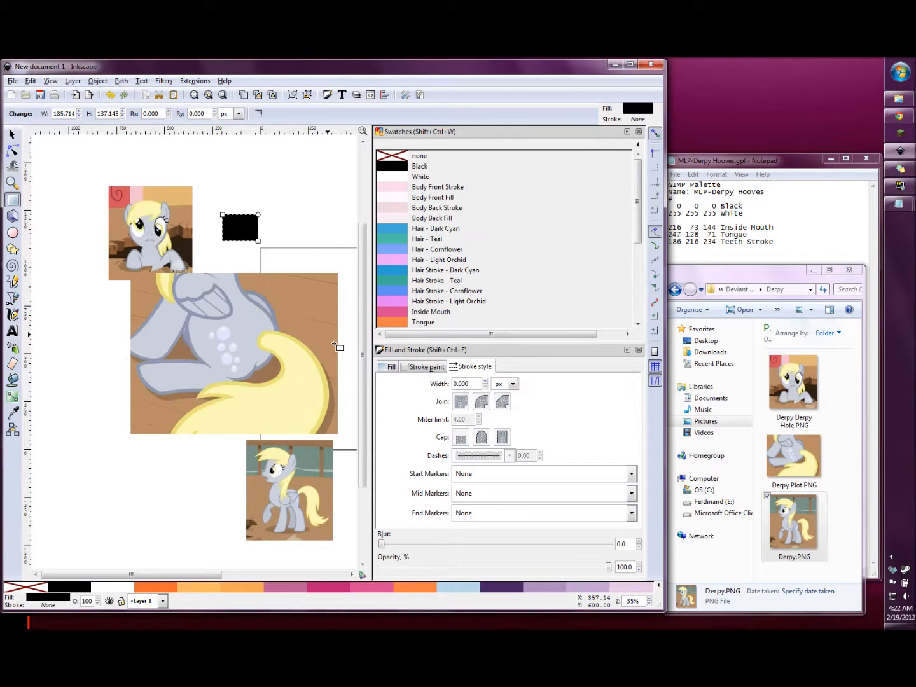
Fill the rectangle with the average light body colour sampled from a leg in the Derpy Plot image, with its RGB fill values shown
click(388, 367)
drag(224, 390, 250, 429)
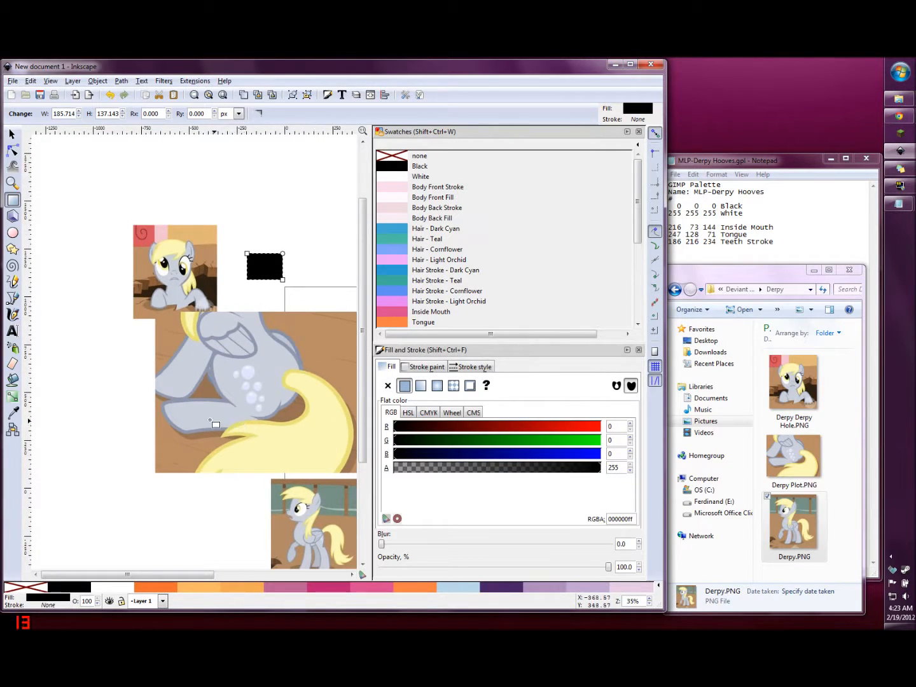
click(13, 412)
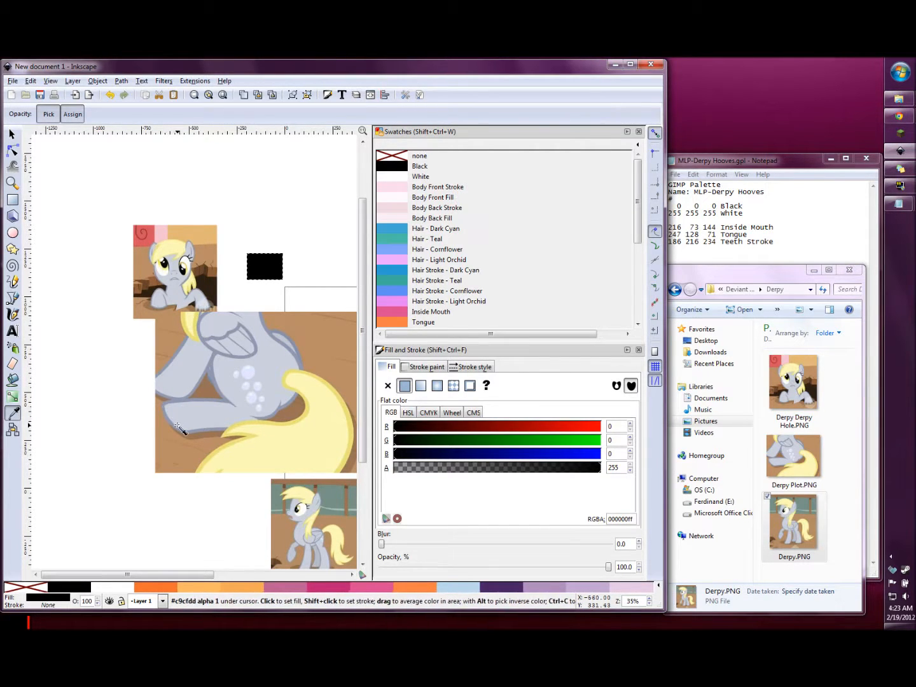
scroll(185, 427, up, 2)
scroll(182, 423, up, 4)
scroll(182, 423, down, 2)
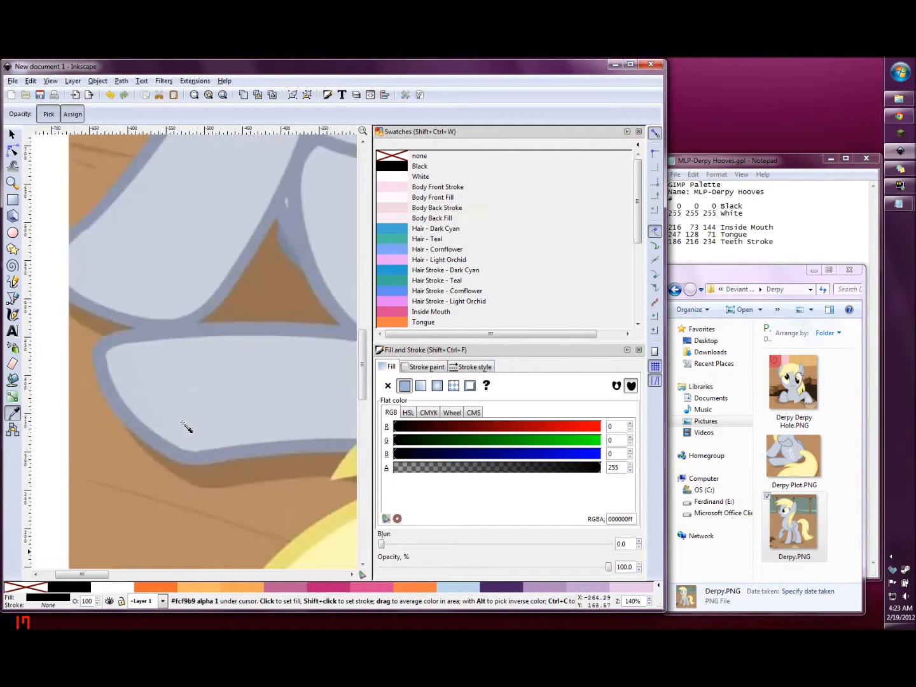
scroll(185, 388, up, 2)
scroll(189, 392, up, 6)
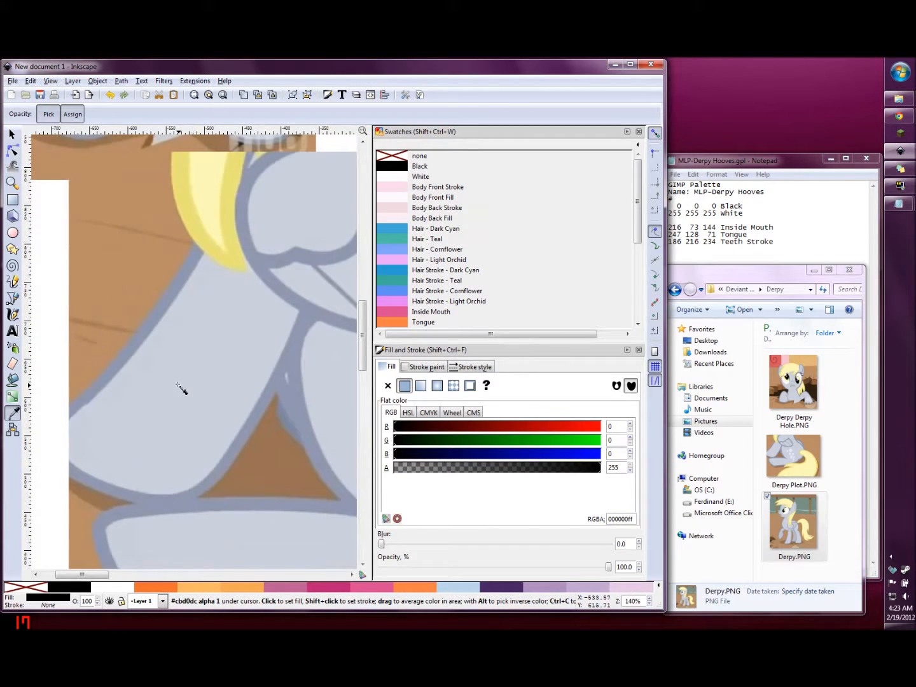
drag(188, 386, 242, 389)
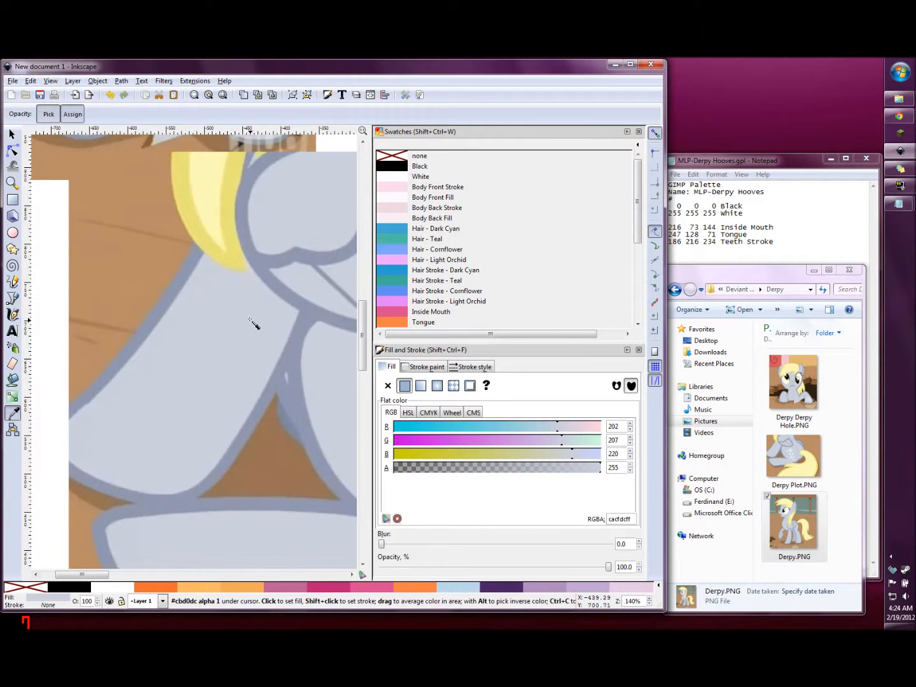
Add the line 202 207 220 Body Fill below White in the Notepad palette file
scroll(253, 324, down, 6)
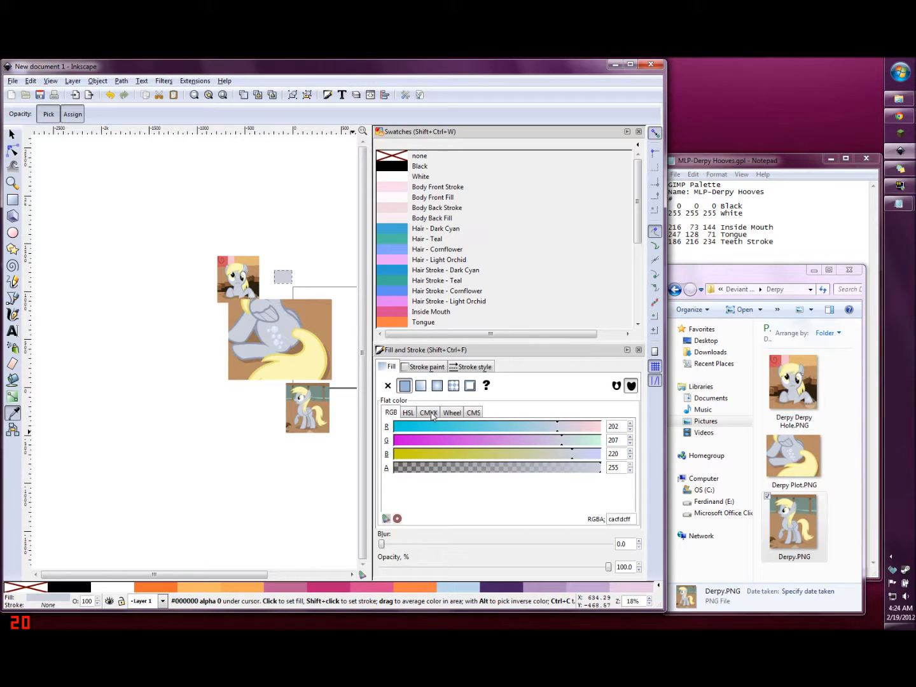
click(749, 161)
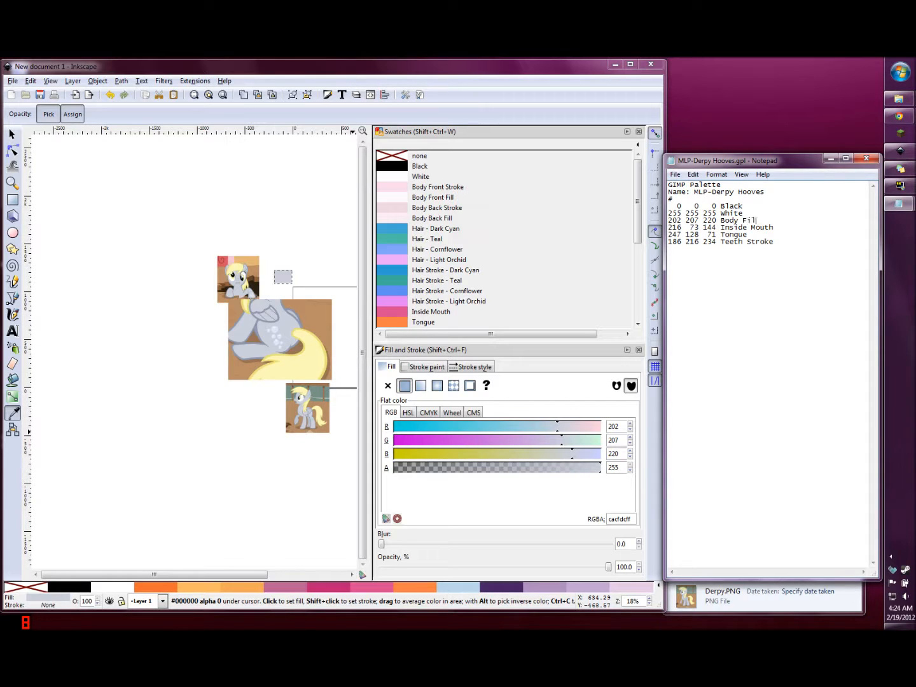
key(Return)
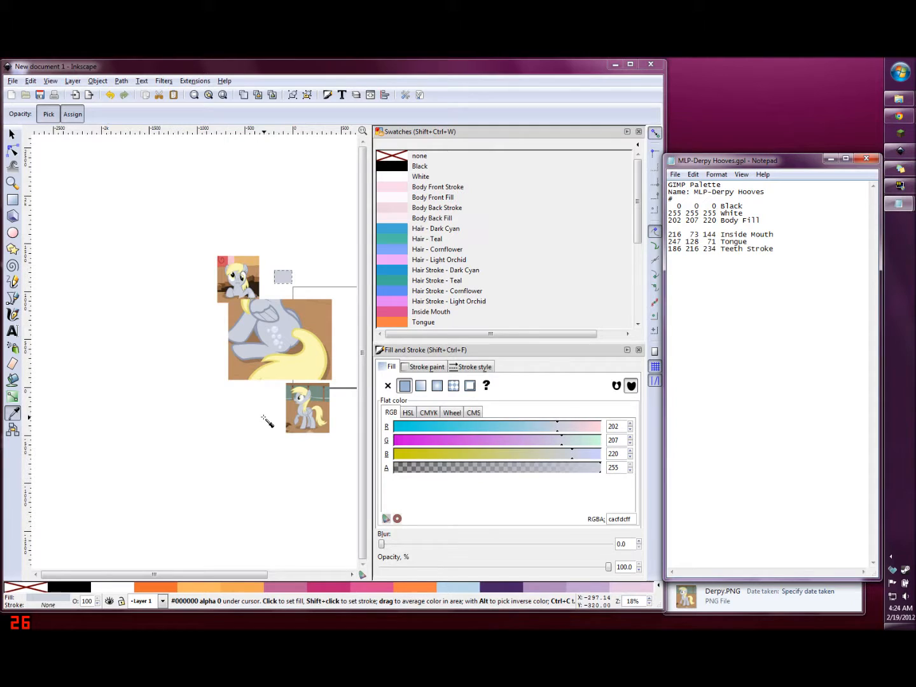
Sample the body outline colour from the Derpy Plot image and add the palette line 142 151 174 Body Stroke
scroll(204, 374, up, 8)
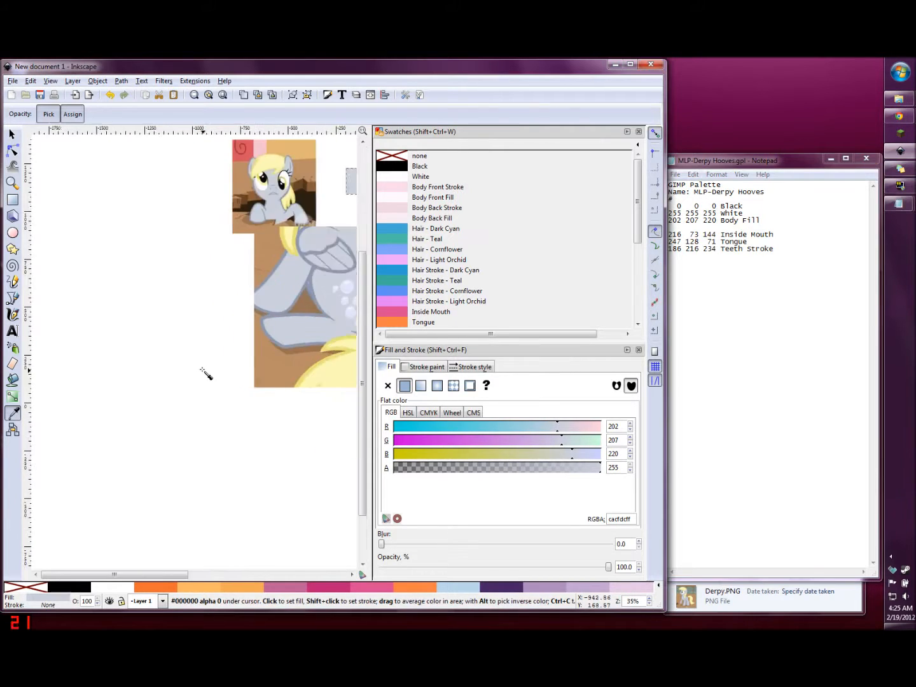
click(231, 266)
text(142 151 174 Body Stroke)
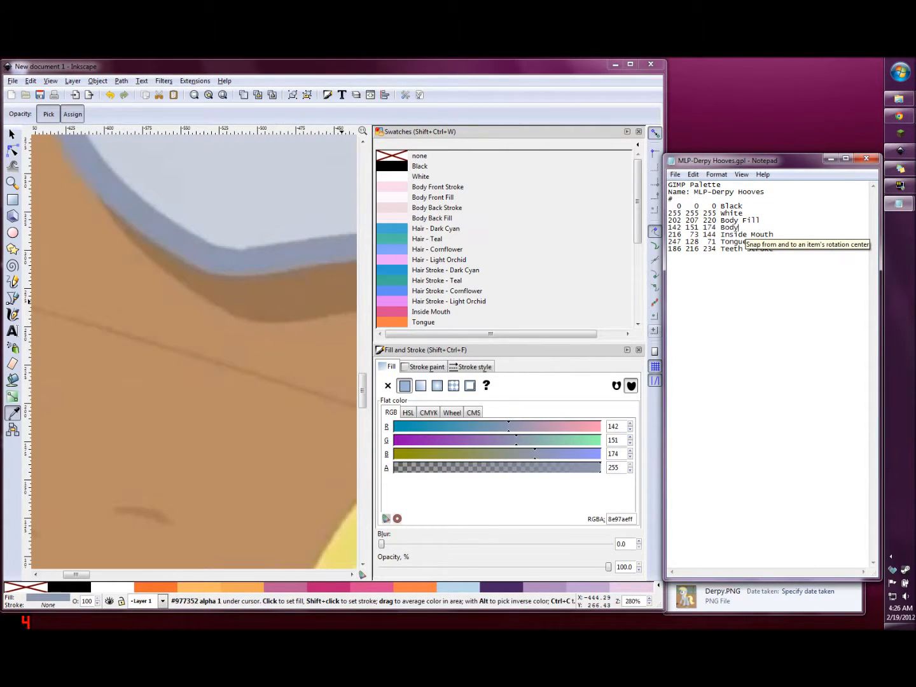
Sample the shaded far leg in the Derpy.PNG image and insert 183 188 199 Body Fill Back above the Body Stroke line
key(Home)
key(Return)
scroll(241, 348, down, 7)
scroll(312, 381, up, 6)
click(317, 445)
click(732, 227)
text(183 188 199 Body Fill Back)
Sample the pale yellow tail in the Derpy Plot image and add 252 249 185 Hair Fill below Body Stroke
key(Down)
key(Return)
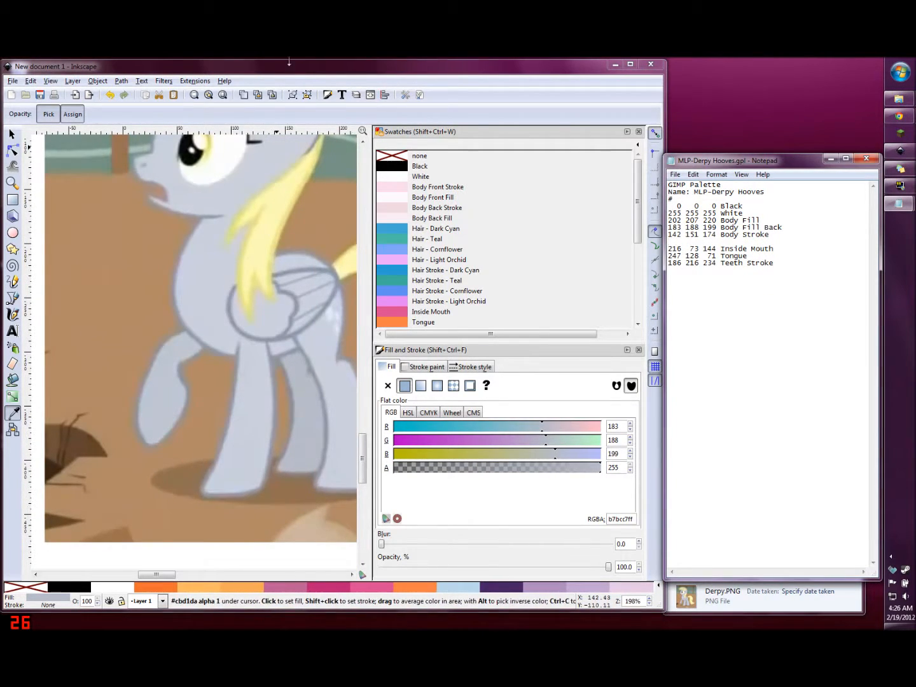
click(288, 64)
scroll(193, 381, down, 6)
scroll(197, 312, up, 4)
click(197, 312)
click(736, 243)
text(252 249 185 Hair Fill)
key(Return)
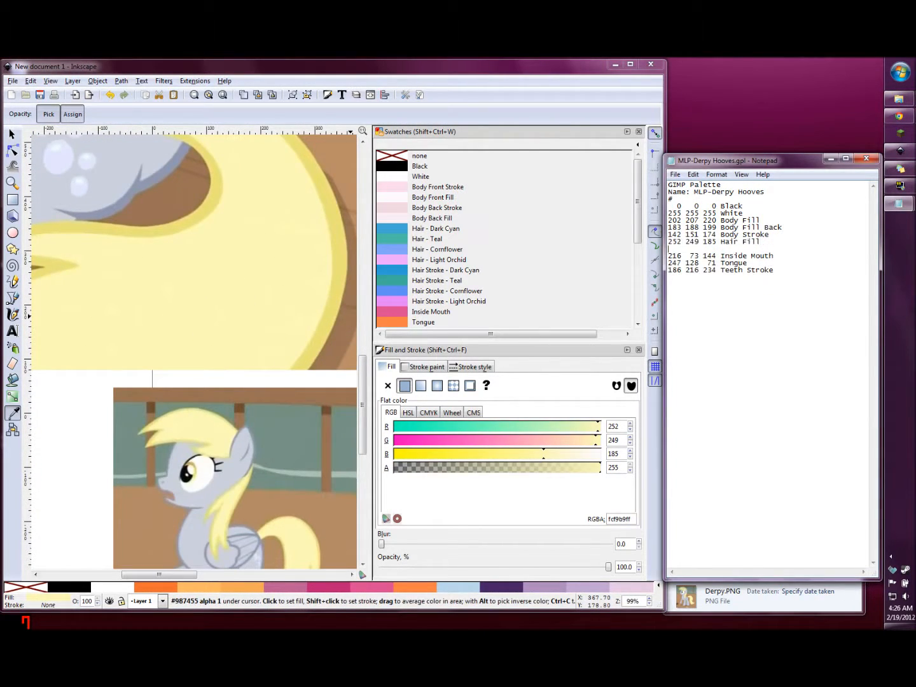
Sample the darker yellow tail outline and add the palette line 234 227 120 Hair Stroke below Hair Fill
click(336, 245)
click(336, 257)
click(731, 248)
text(234 227 120 Hair Stroke)
key(Return)
Sample the orange-brown upper iris edge in the Derpy Plot image and add the palette line 204 165 97 Iris Top Gradient below Hair Stroke
click(288, 64)
scroll(244, 266, up, 3)
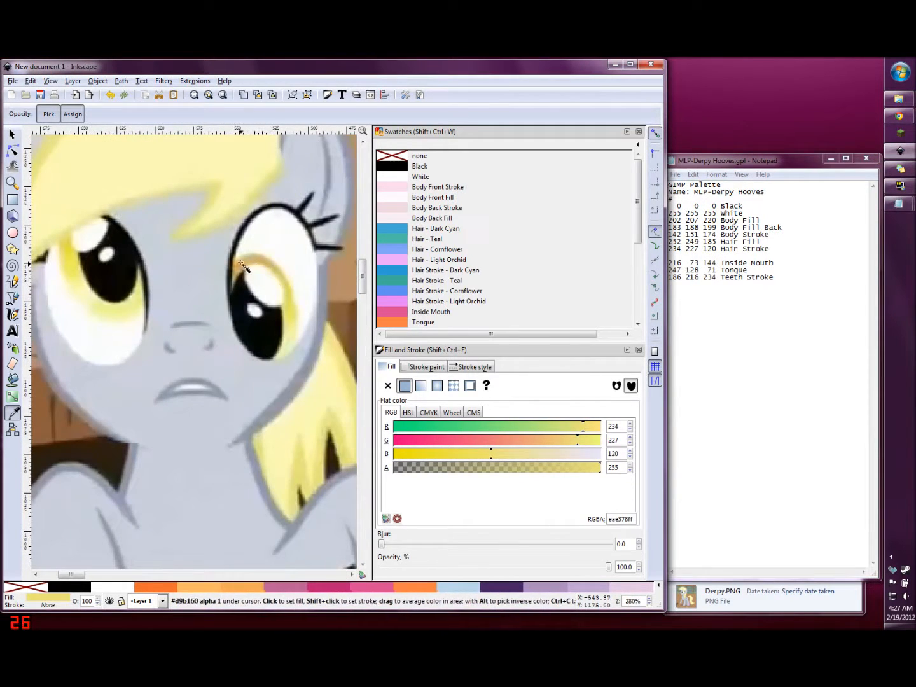
click(244, 266)
click(731, 256)
text(204 165  97)
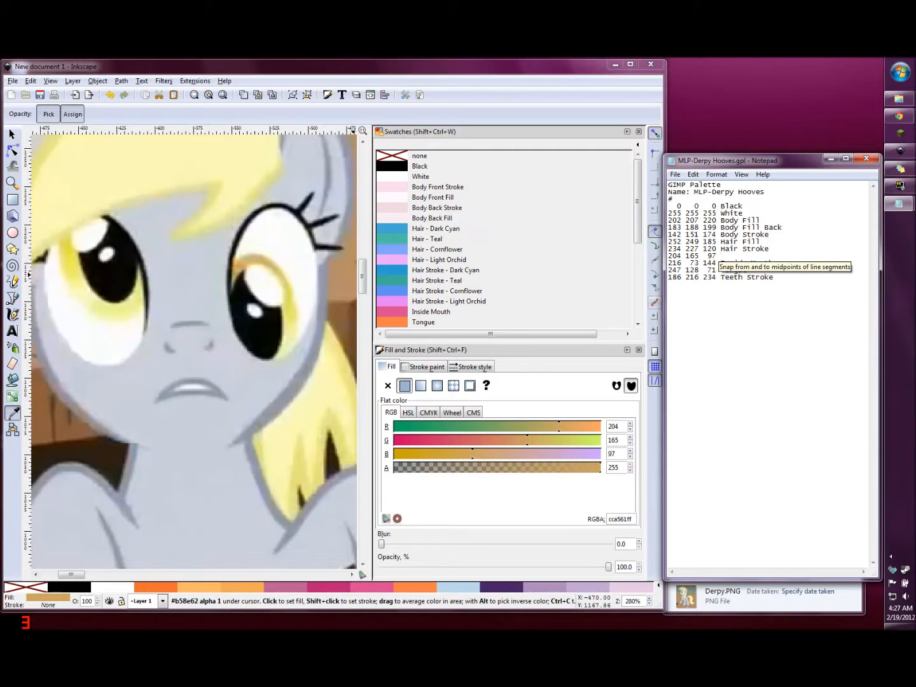
drag(637, 219, 637, 265)
click(731, 256)
text(Iris Top Gradient)
key(Return)
Sample the yellow lower part of the iris and add the palette line 239 247 151 Iris Bottom Gradient
click(121, 310)
key(alt+Tab)
text(239 247 151 Iris Bottom Gradient)
key(Return)
Sample the iris wedge colour and add 250 251 171 Iris Top Wedge below the Iris Bottom Gradient line
click(88, 322)
key(alt+Tab)
text(250 251 171 Iris Top Wedge)
key(Return)
Sample the paler iris wedge colour and add 248 248 197 Iris Bottom Wedge above the Inside Mouth line
click(89, 299)
click(731, 278)
text(248 248 197 Iris Bottom Wedge)
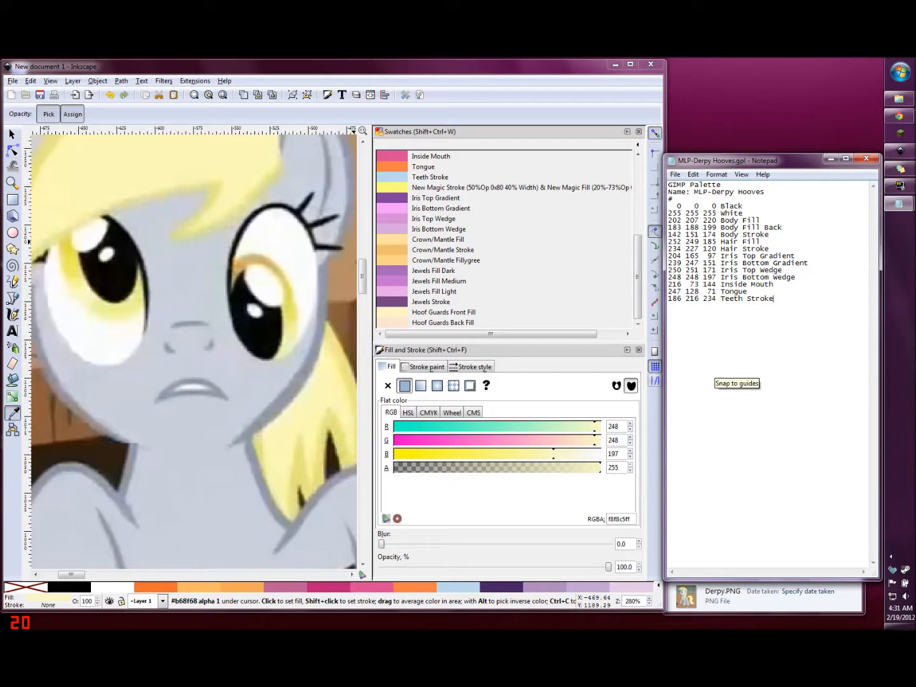
Close the Inkscape document without saving its changes and relaunch Inkscape
click(648, 65)
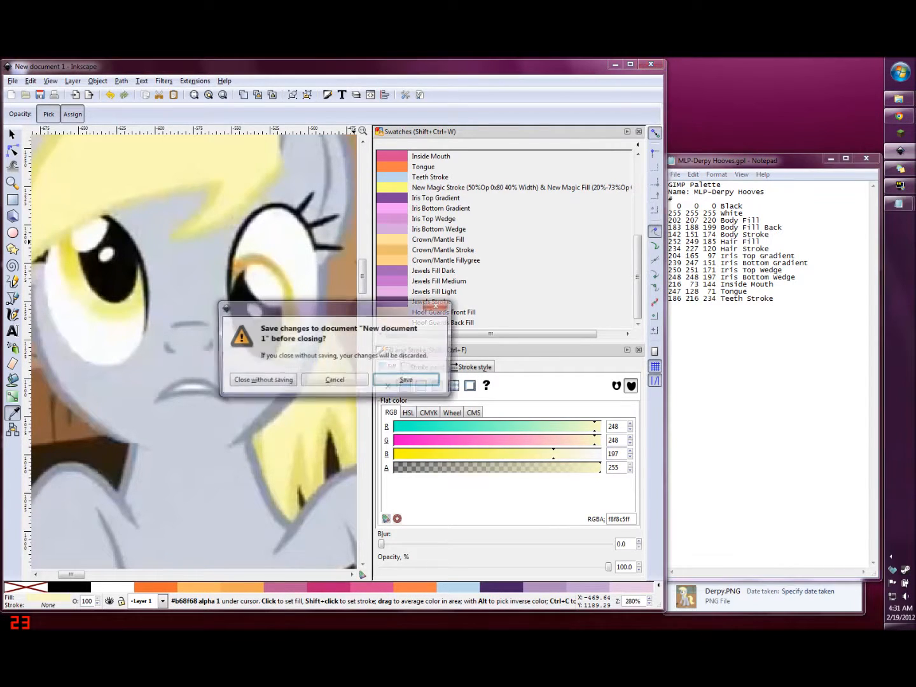
click(262, 381)
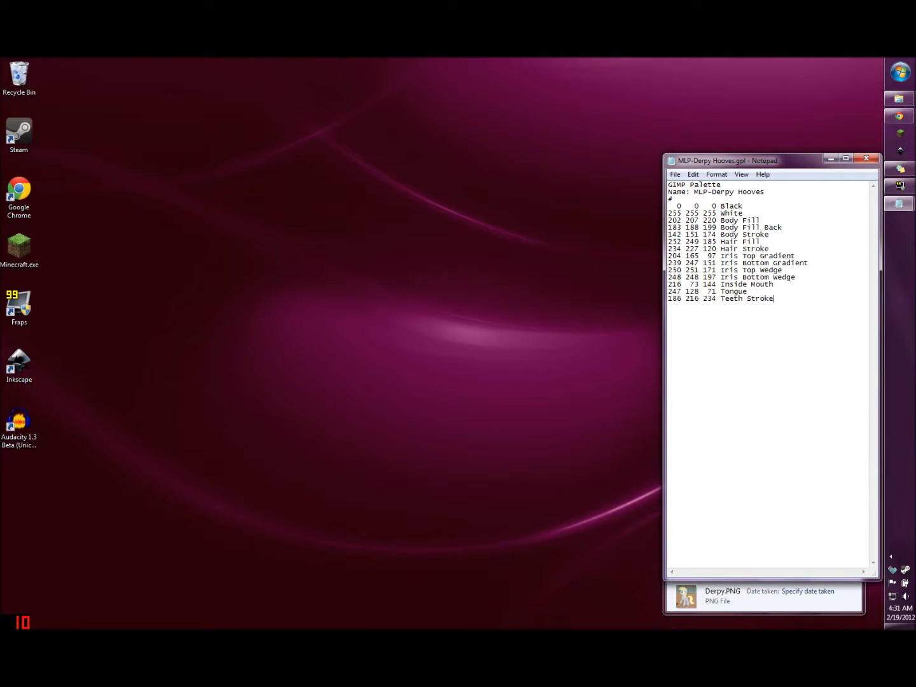
click(902, 152)
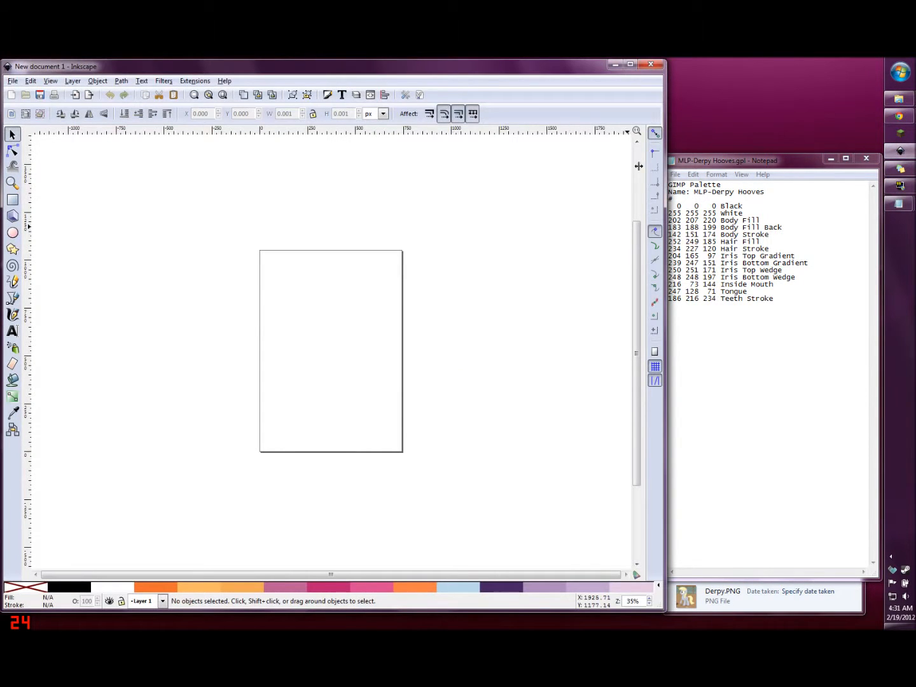
Show the Swatches dialog, load the MLP-Derpy Hooves palette, and enlarge the dialog to fit the full colour list
key(ctrl+shift+w)
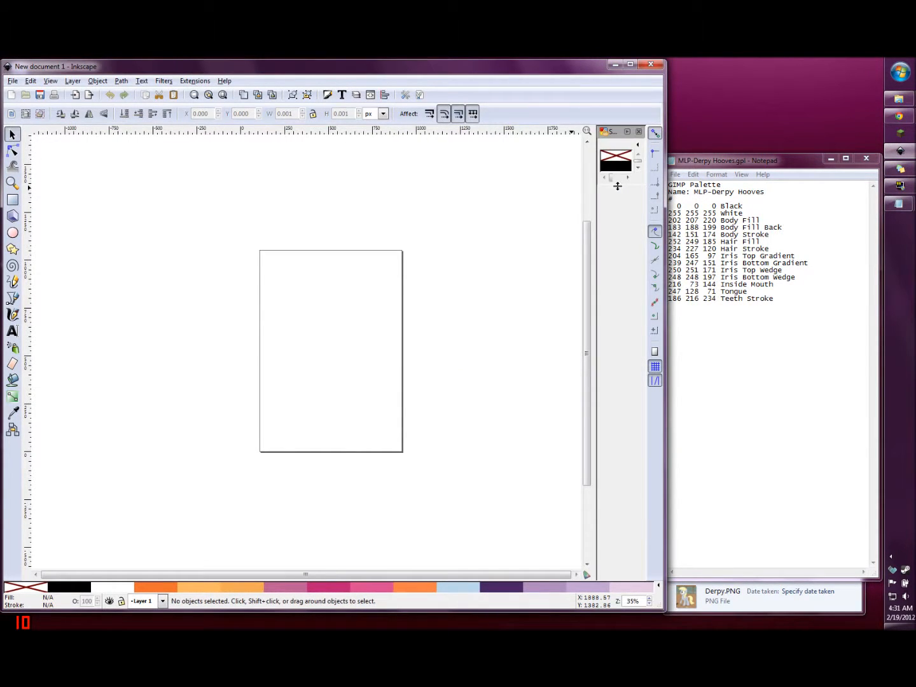
drag(596, 201, 439, 199)
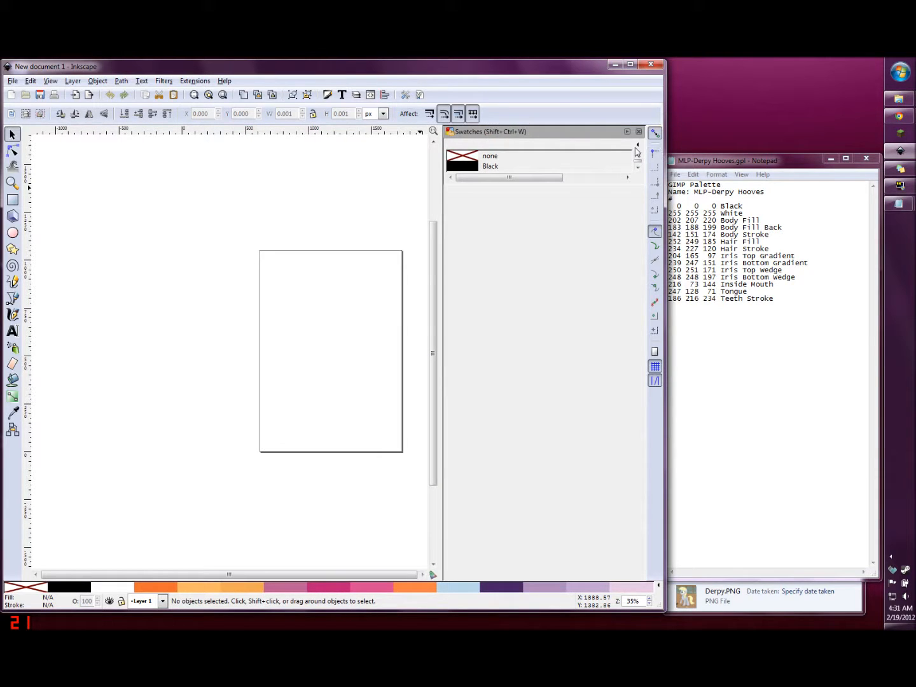
click(637, 146)
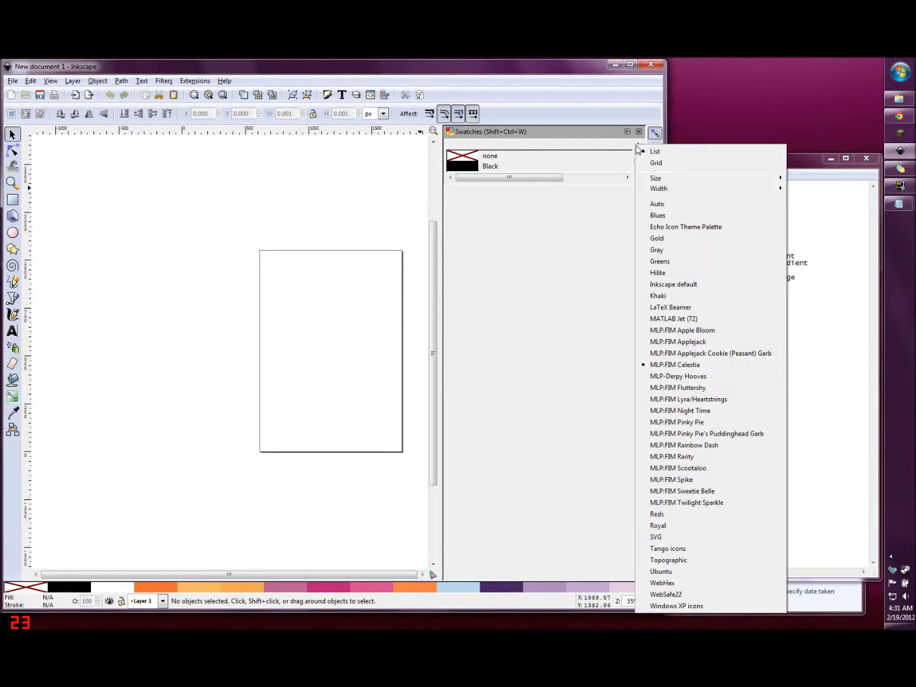
click(675, 375)
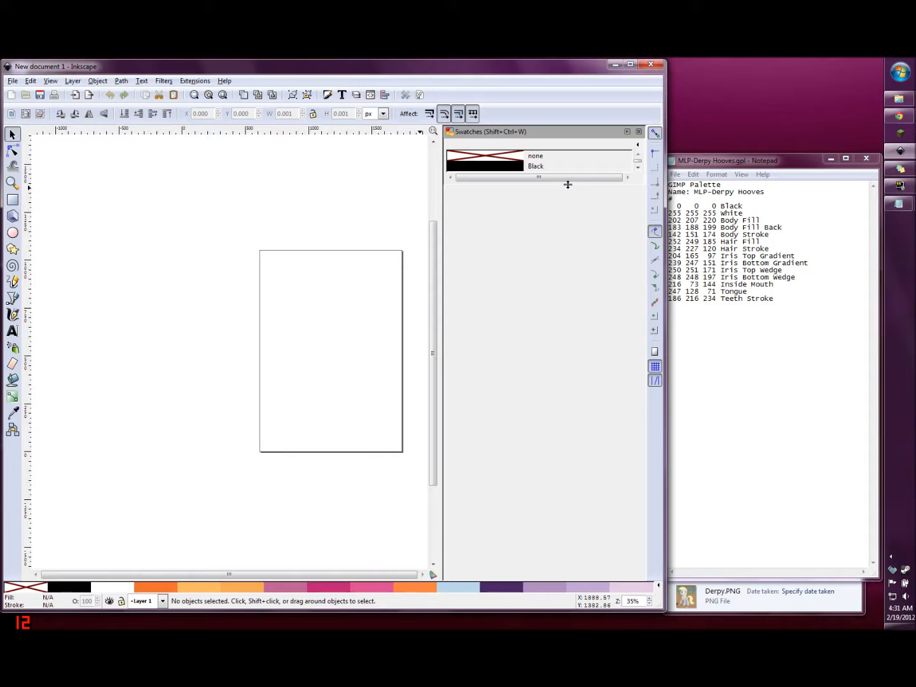
drag(567, 183, 571, 360)
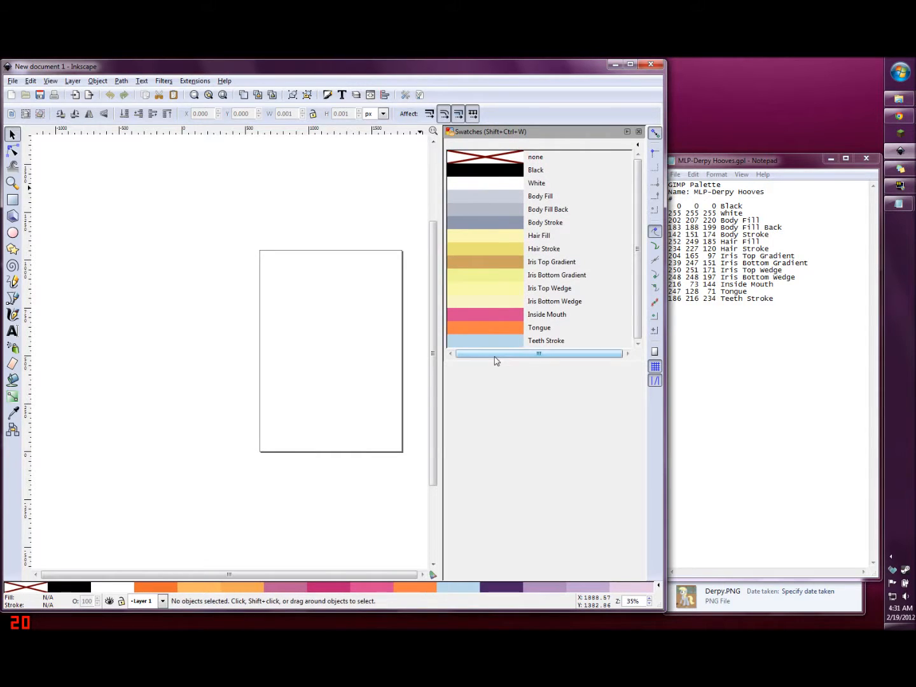